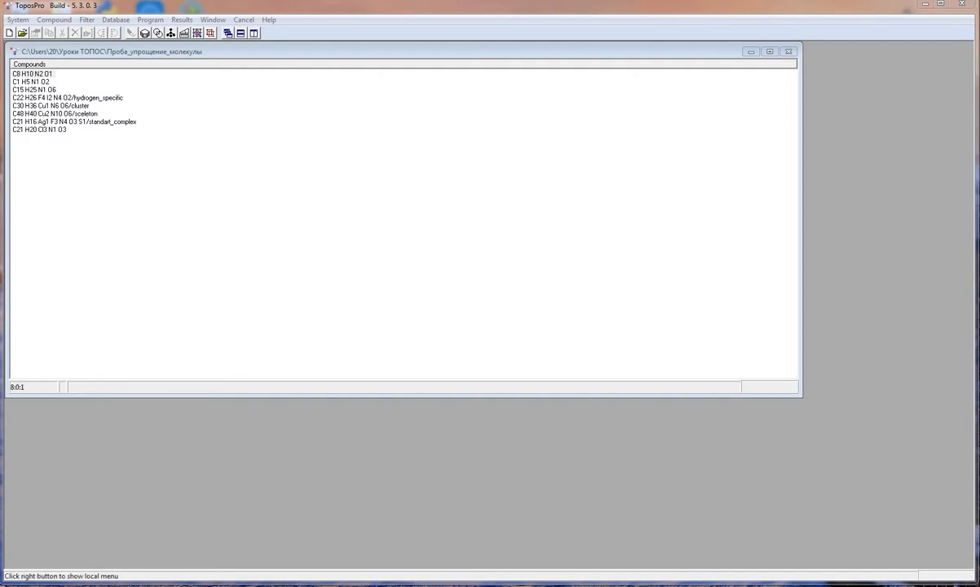
Open the crystal data of C8 H10 N2 O1 at its adjacency matrix and switch to the C21 H16 Ag1 F3 N4 O3 S1/standart_complex compound
double_click(32, 74)
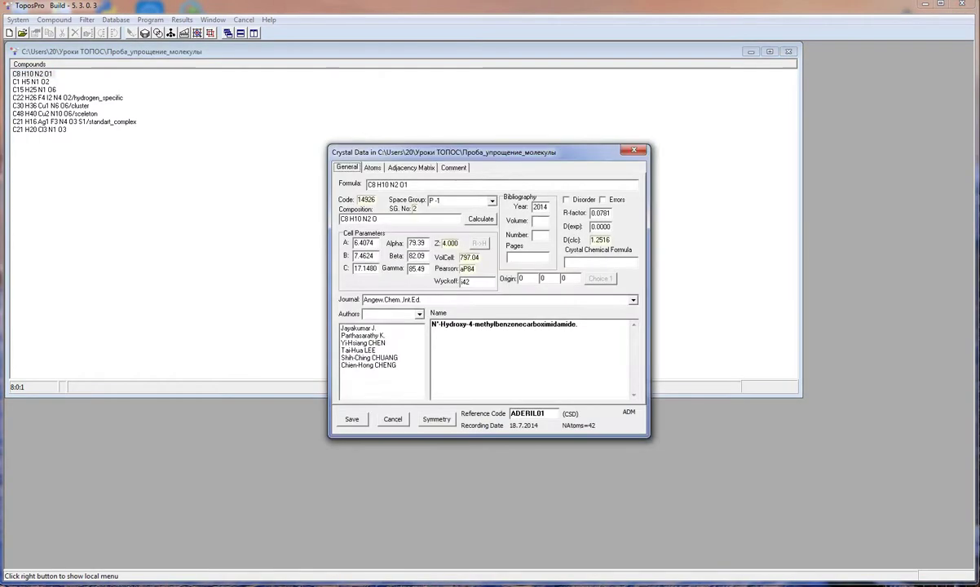
left_click(411, 167)
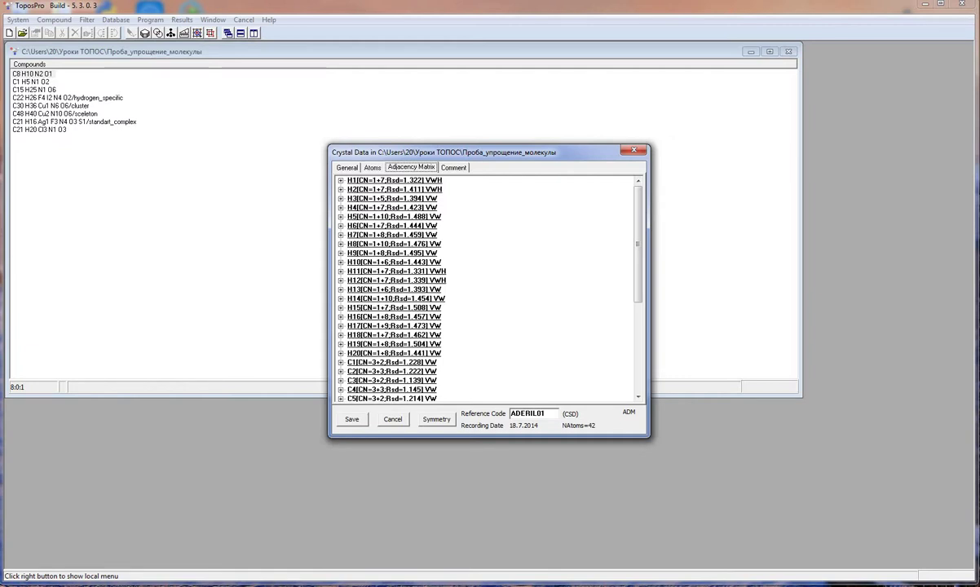
left_click(115, 122)
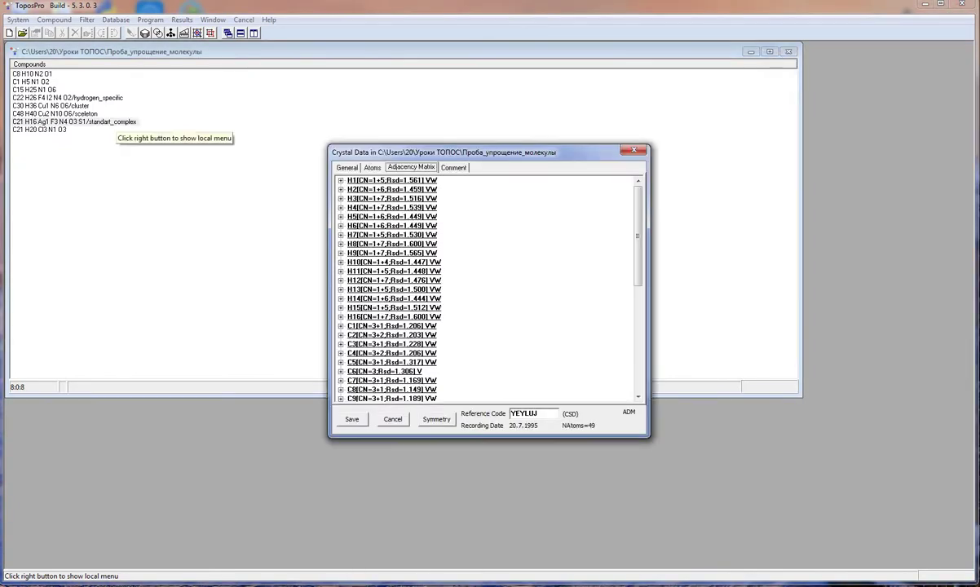
Display the standart_complex structure in IsoCryst, grow it beyond the unit cell and examine it from an oblique angle
left_click(131, 33)
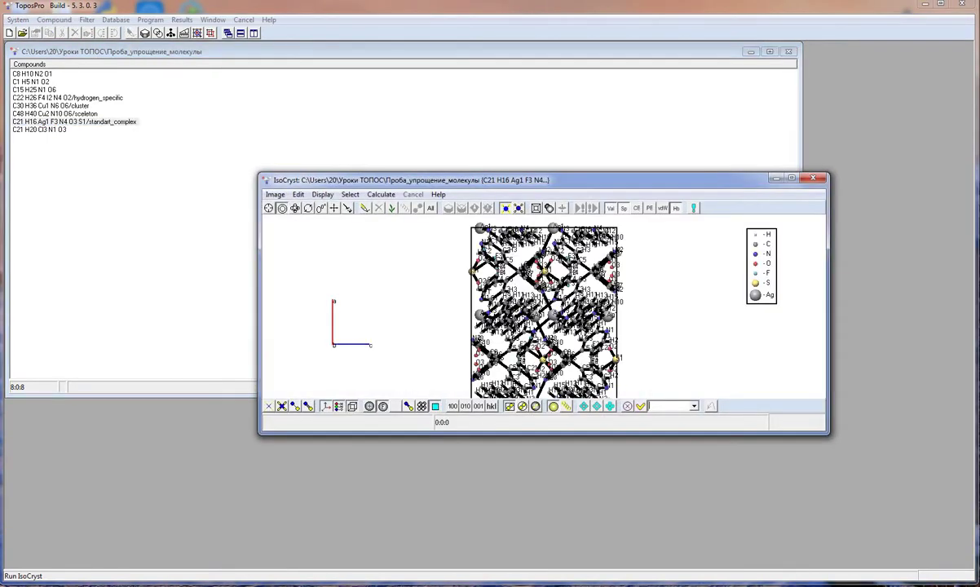
left_click(791, 177)
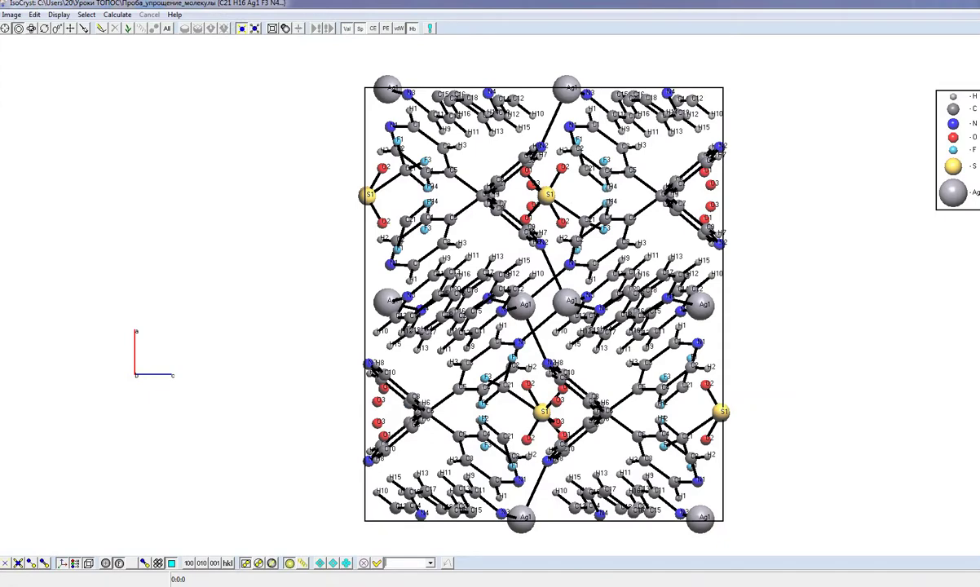
left_click(128, 28)
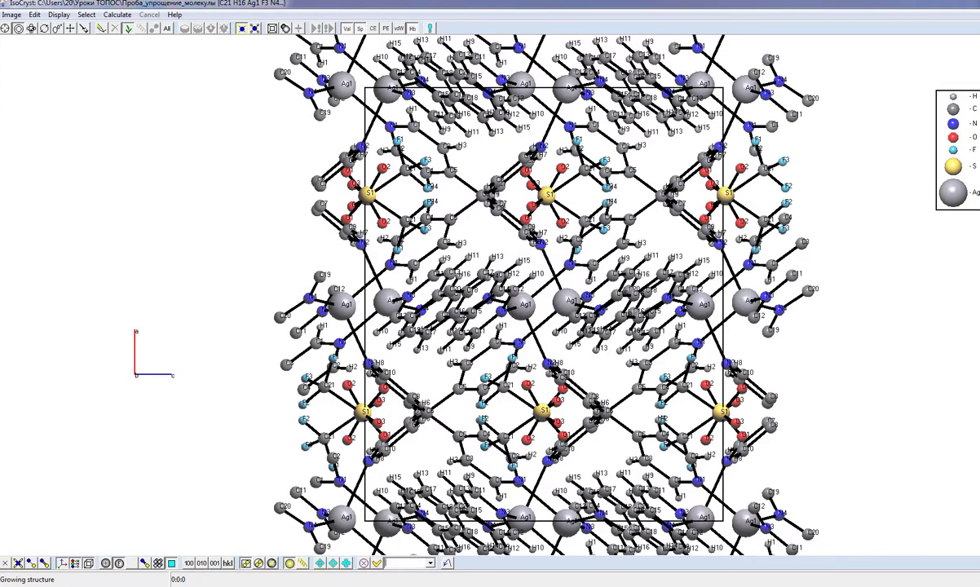
left_click_drag(169, 131, 141, 153)
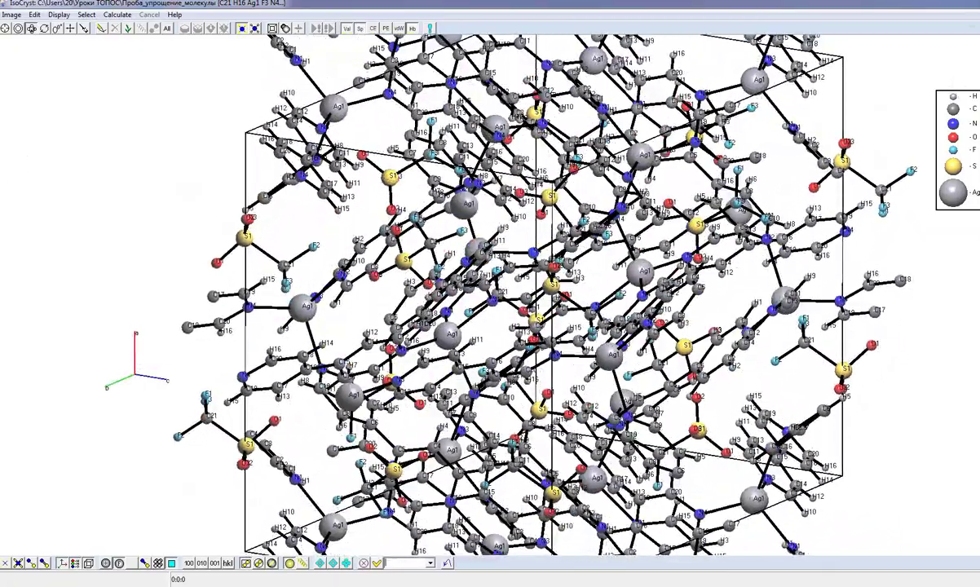
key("alt+F4")
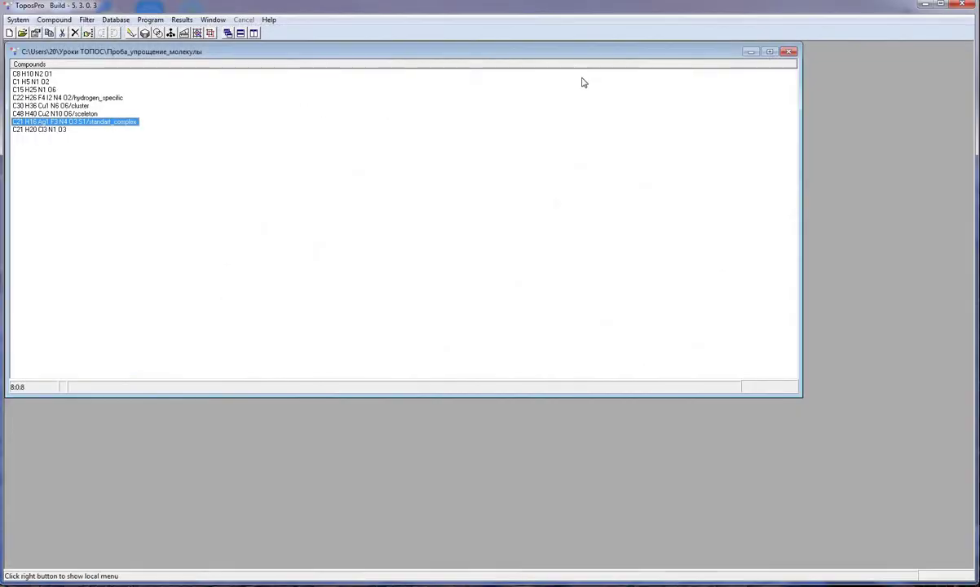
Configure ADS for the standart_complex compound to save the simplified net using the Standard simplification method
left_click(197, 33)
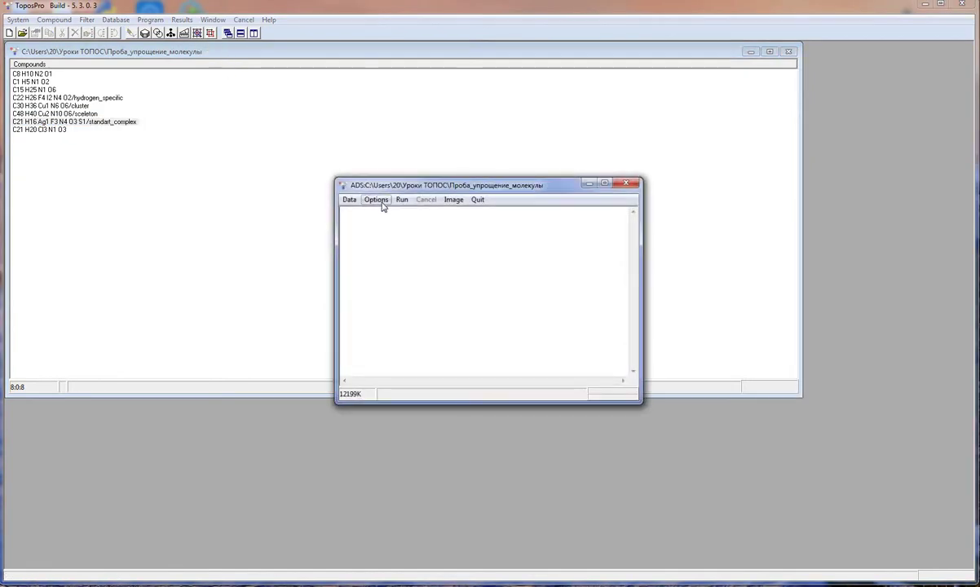
left_click(376, 199)
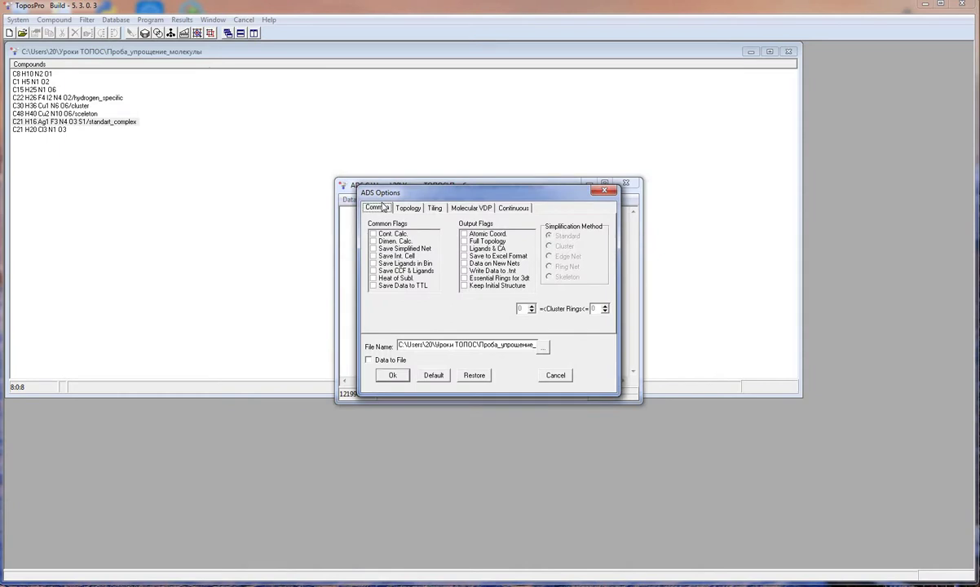
left_click(374, 249)
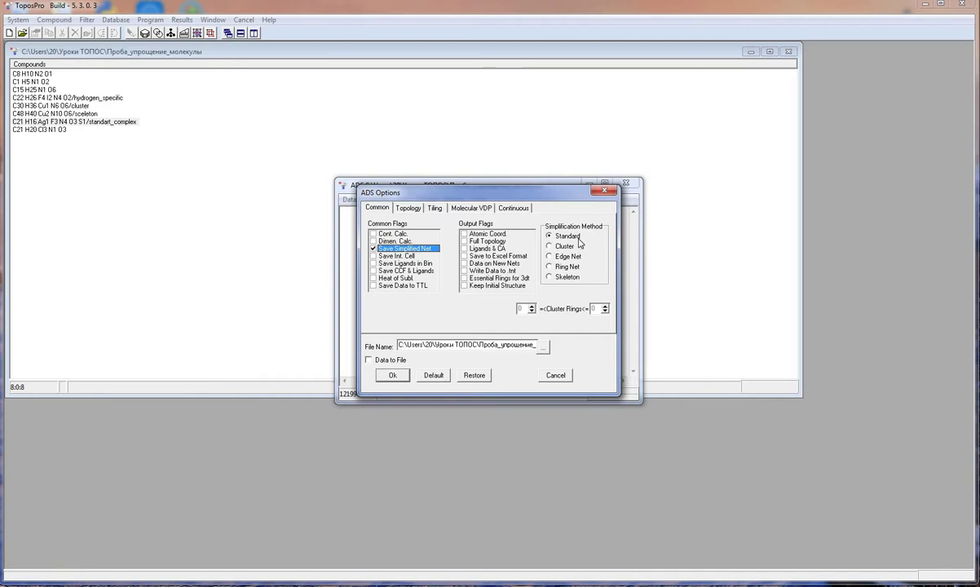
left_click(391, 375)
Run the ADS calculation, creating the database Проба_упрощение_молекулы_c and entering the user code
left_click(401, 200)
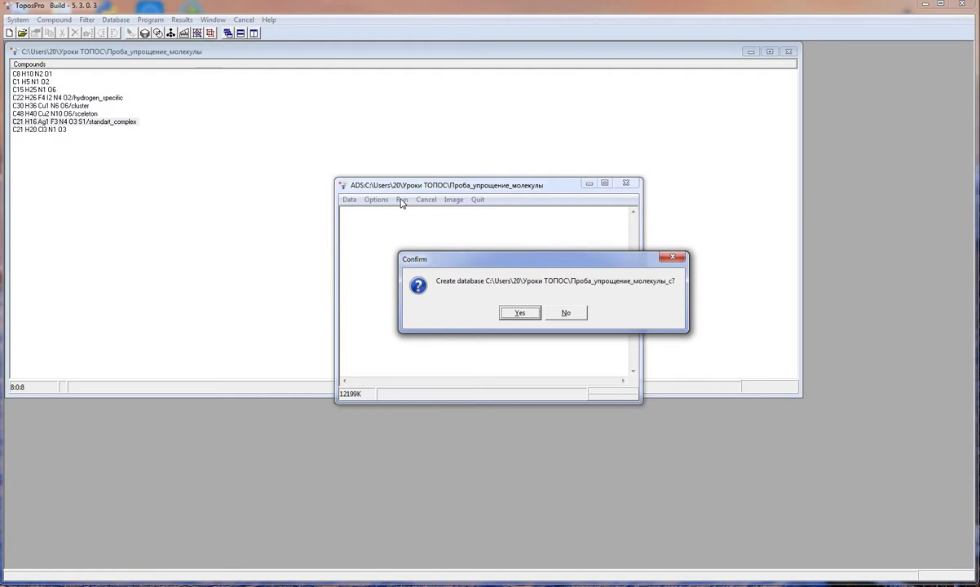
left_click(514, 315)
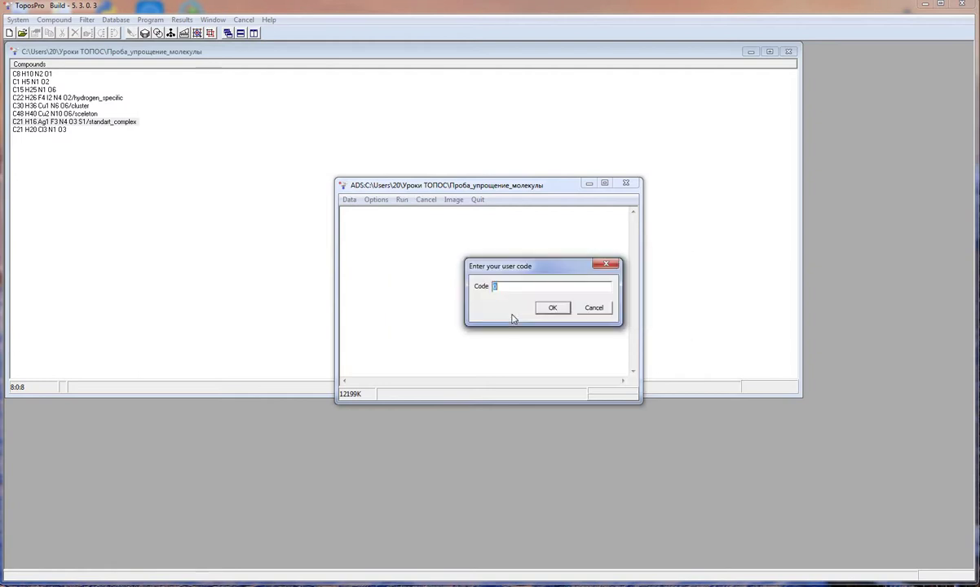
type("1")
left_click(552, 307)
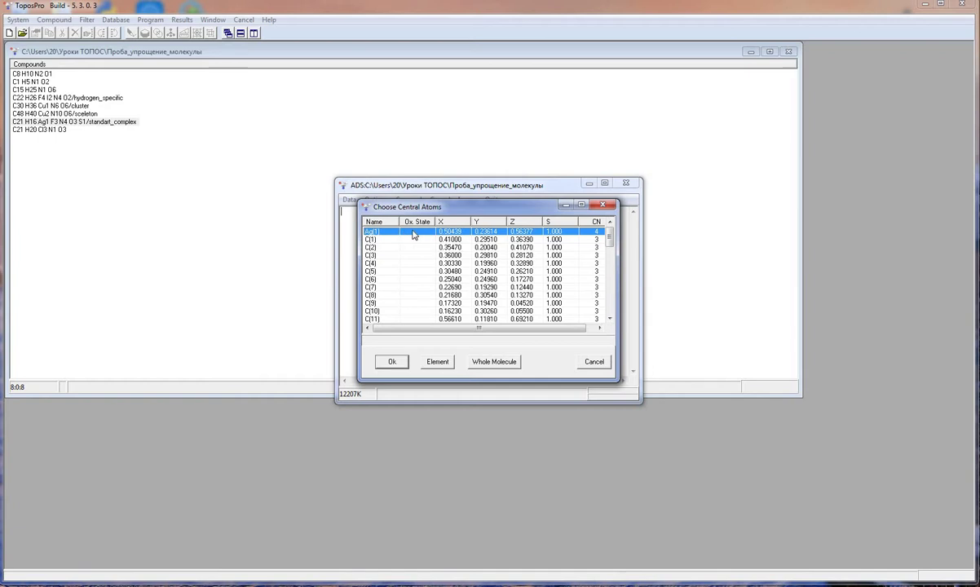
Choose all metal elements (Me) as the central atoms and carry out the simplification
left_click(445, 365)
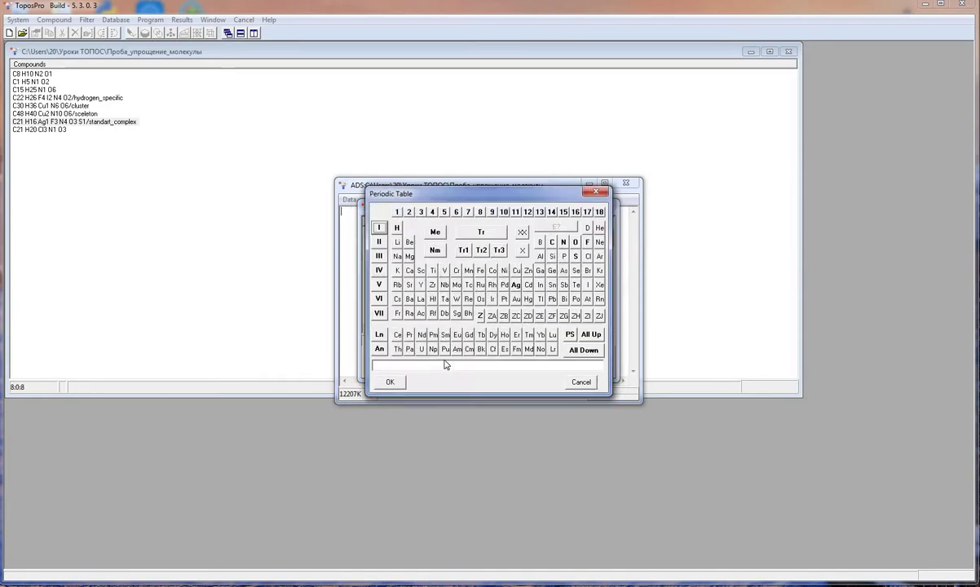
left_click(435, 233)
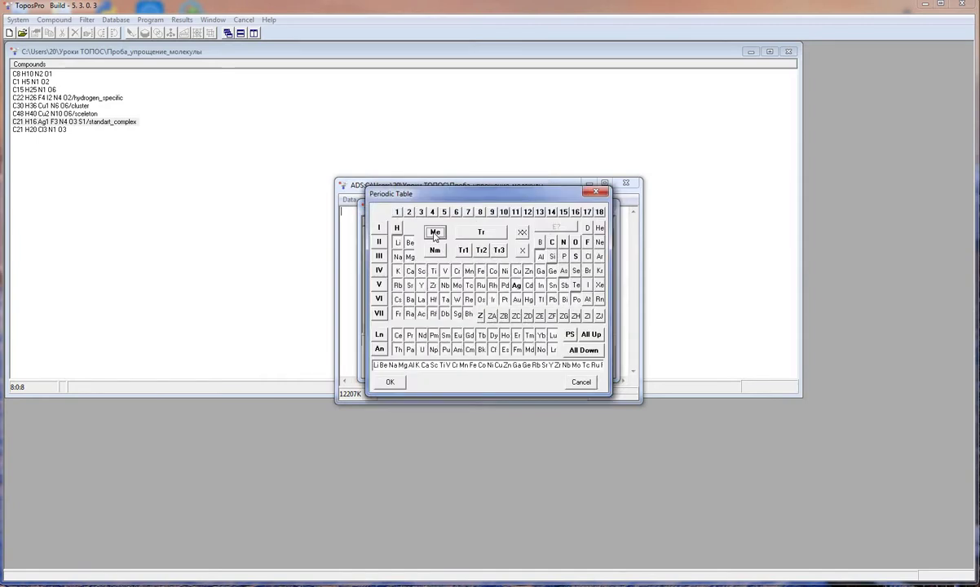
left_click(389, 381)
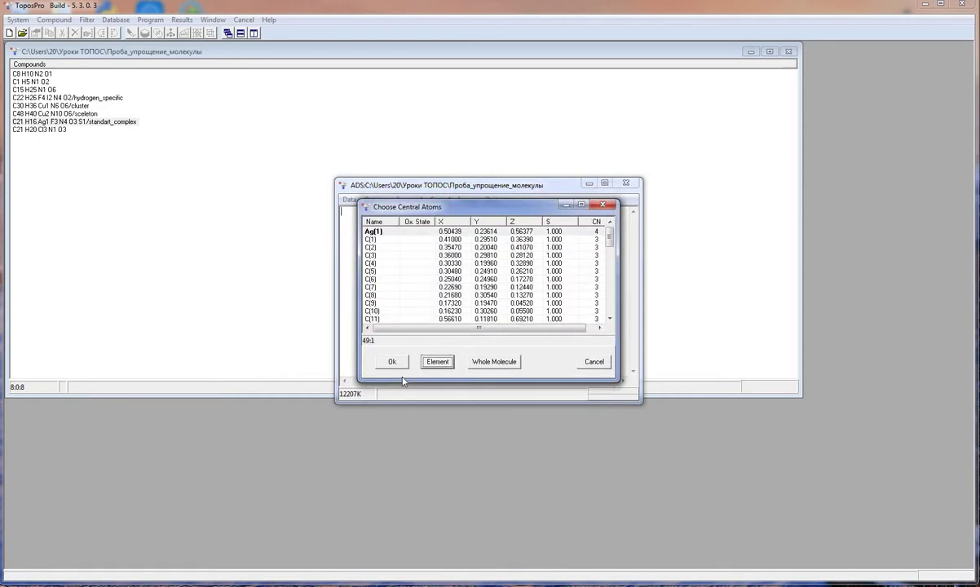
left_click(392, 362)
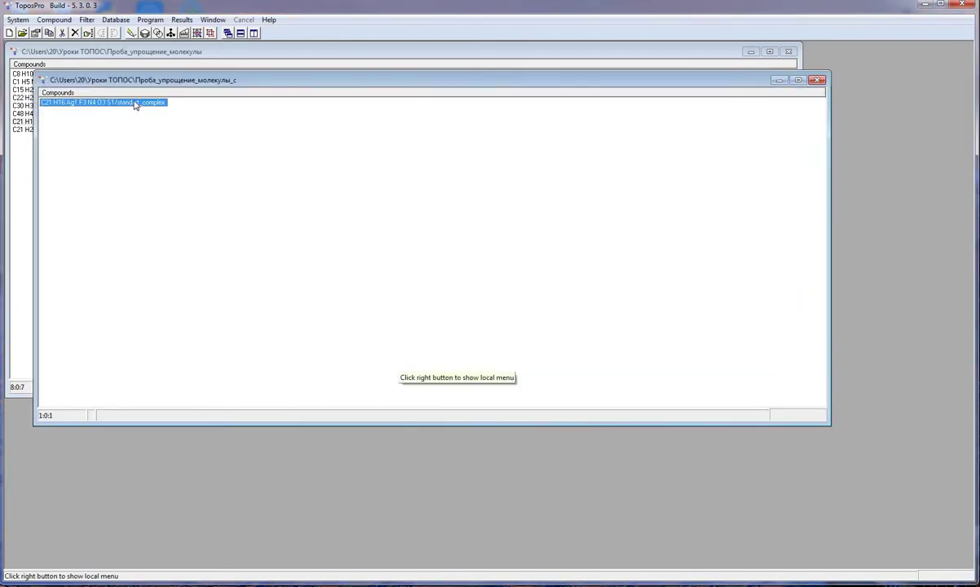
Examine the simplified compound's adjacency matrix and comment describing its pseudo-atoms in the new database
double_click(136, 103)
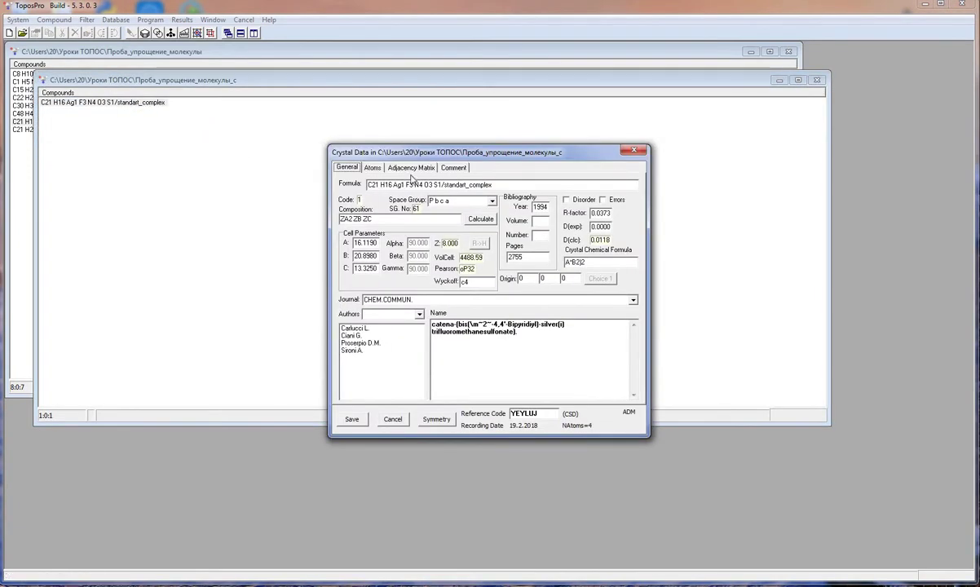
left_click(412, 168)
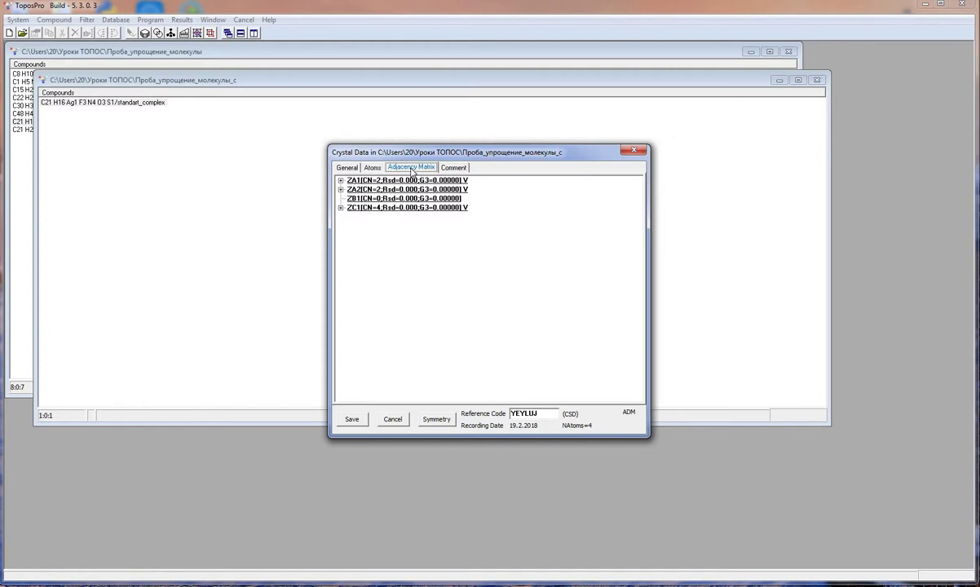
left_click(351, 209)
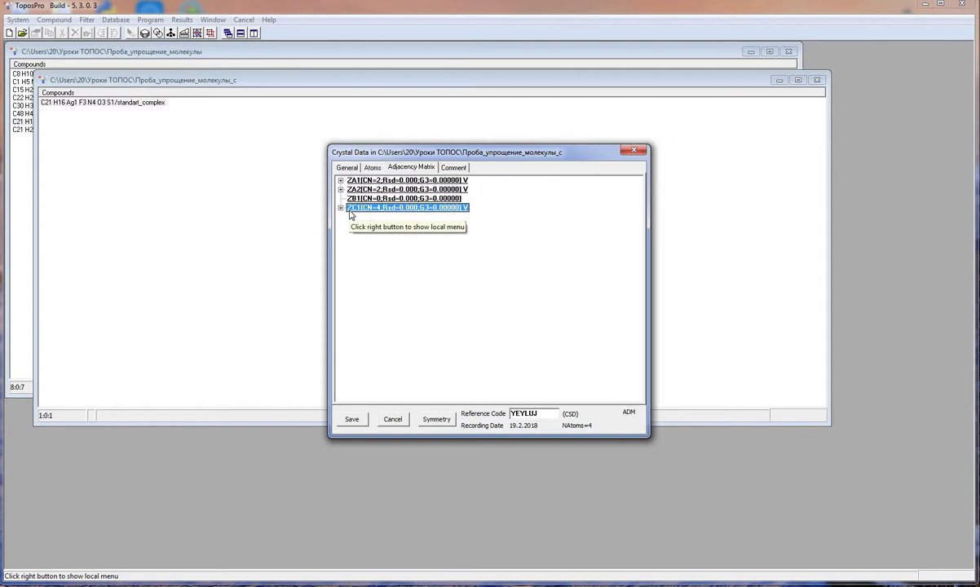
left_click(455, 168)
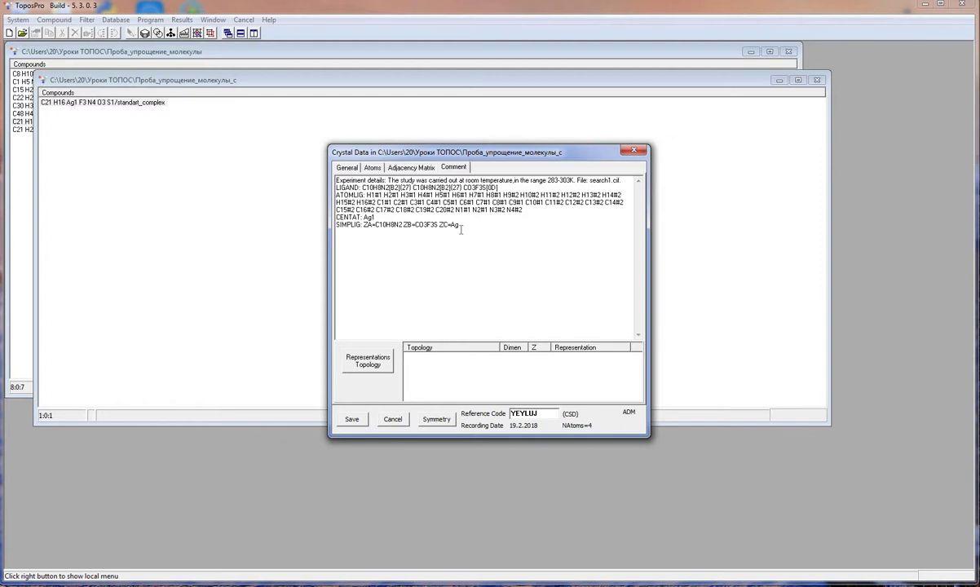
left_click(633, 150)
Display the simplified net in IsoCryst, grow it beyond the unit cell and inspect it from an oblique angle
left_click(130, 34)
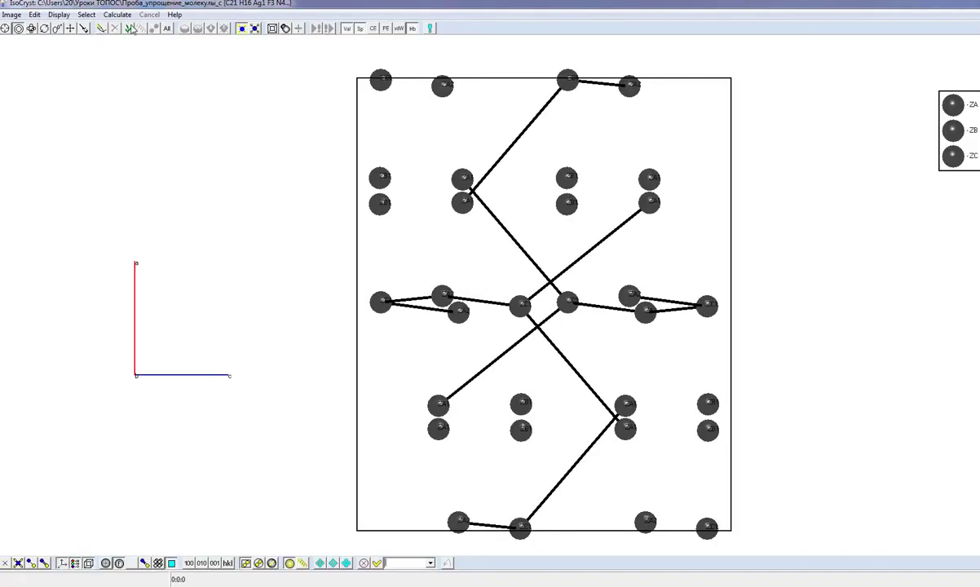
left_click(127, 29)
left_click(44, 29)
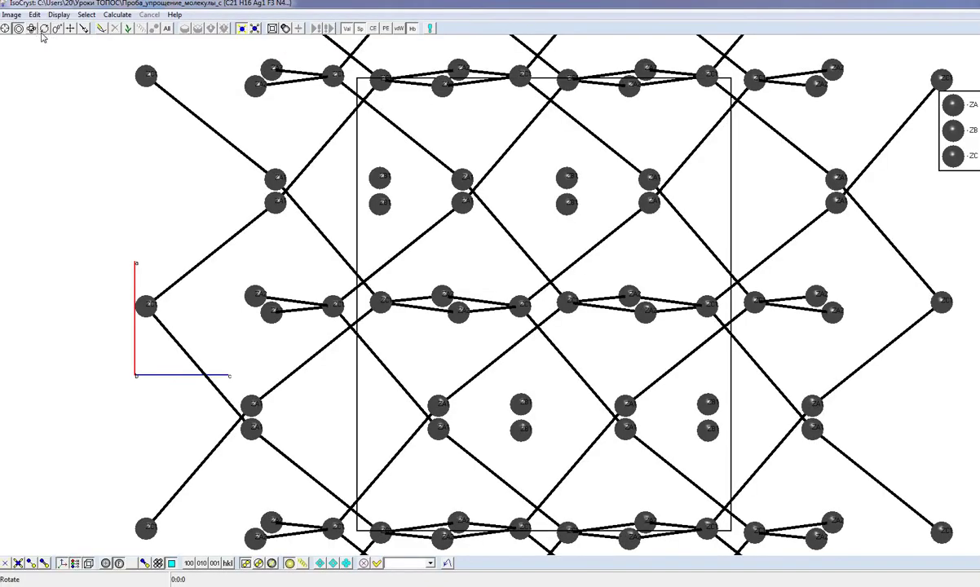
left_click_drag(128, 140, 29, 135)
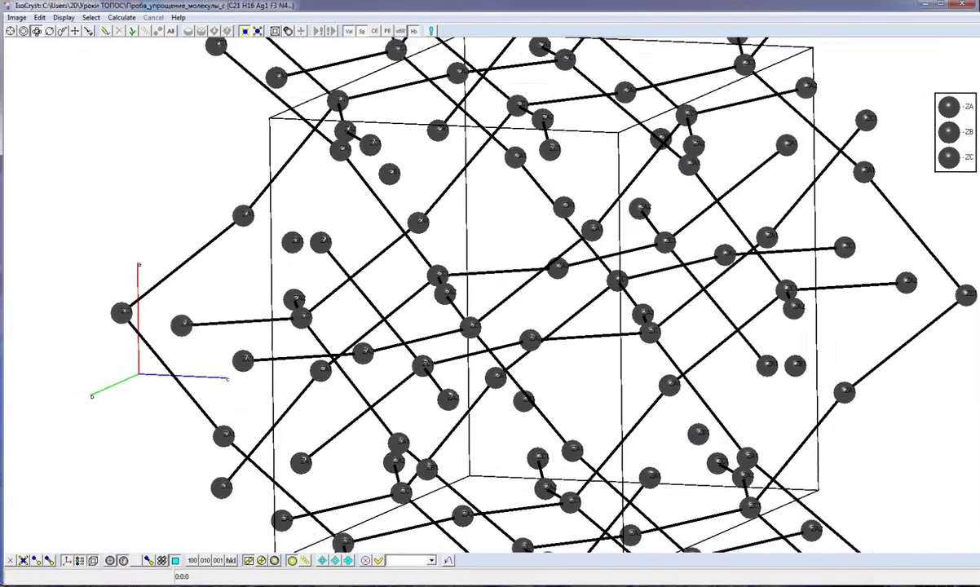
key("alt+F4")
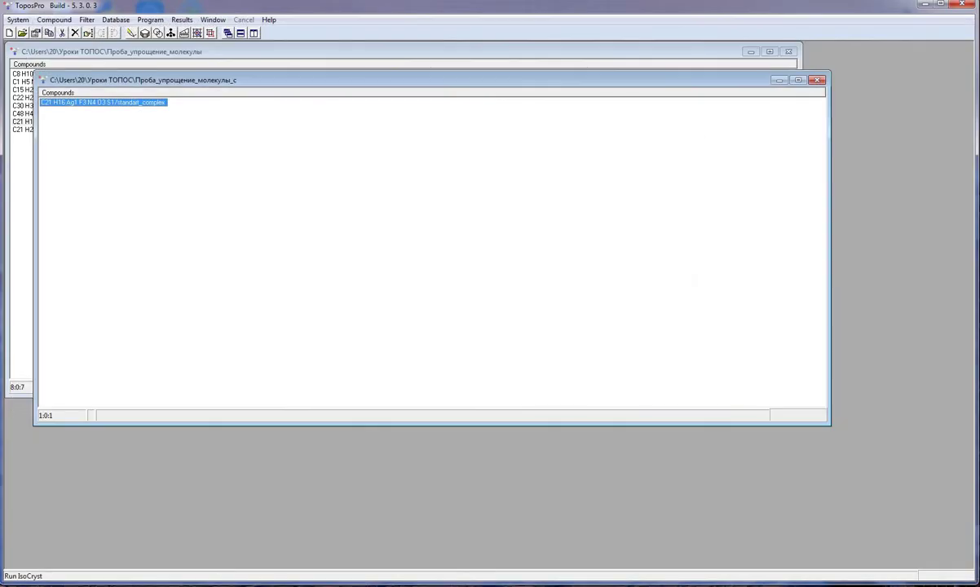
Review the coordination numbers of the ZA, ZB and ZC nodes in the simplified compound's adjacency matrix
double_click(131, 111)
left_click(396, 168)
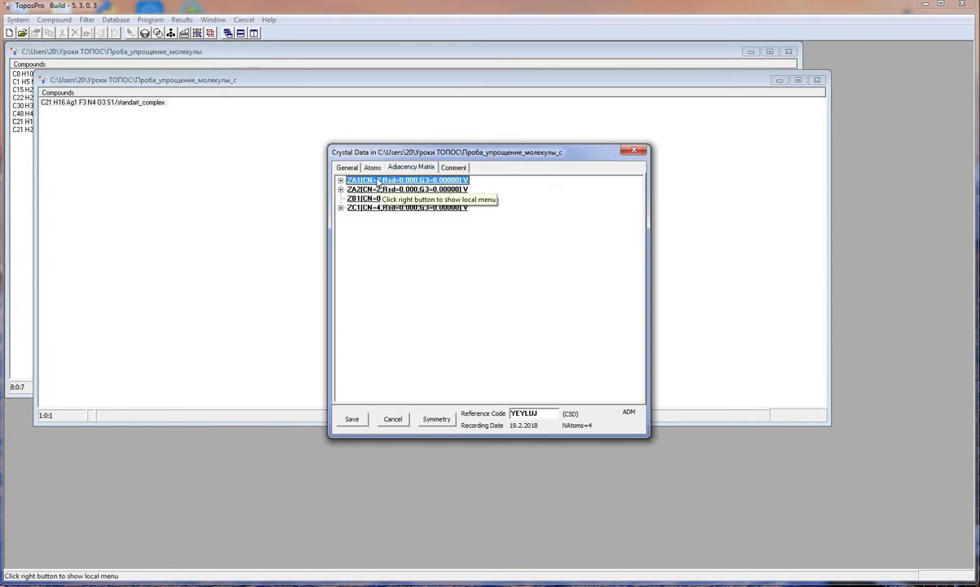
left_click(378, 223)
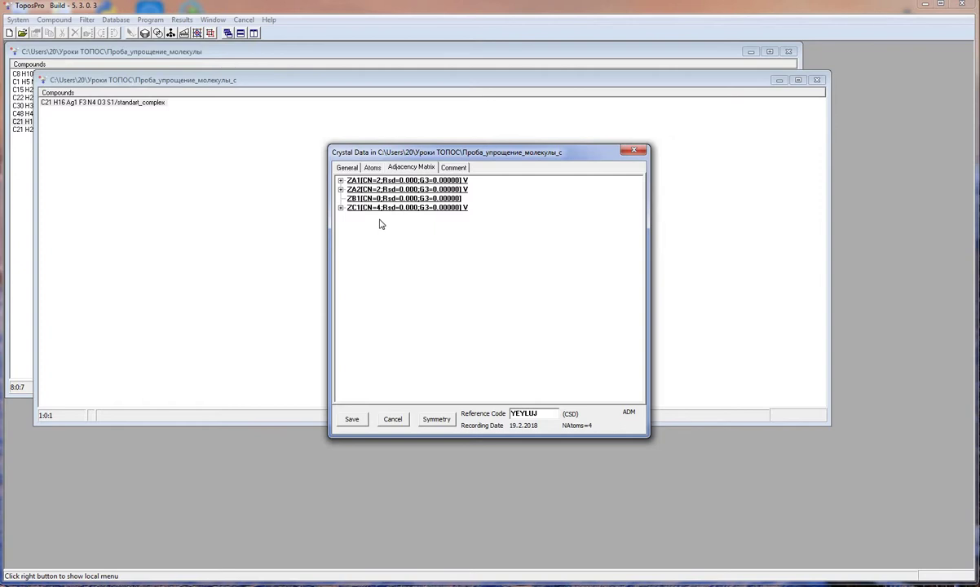
left_click(634, 150)
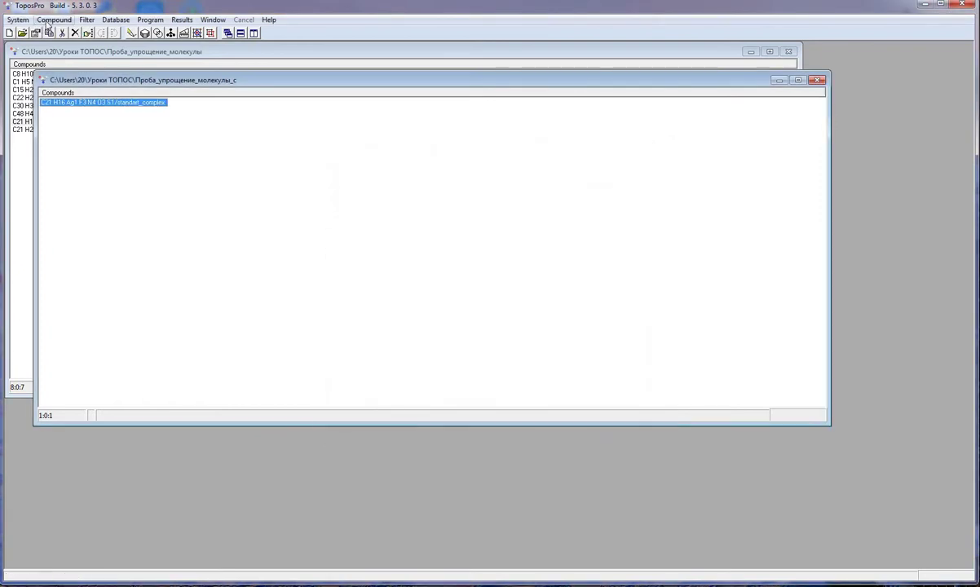
Simplify the adjacency matrix by removing 0-, 1- and 2-coordinated atoms for valence contacts, overwriting the existing output file
left_click(47, 22)
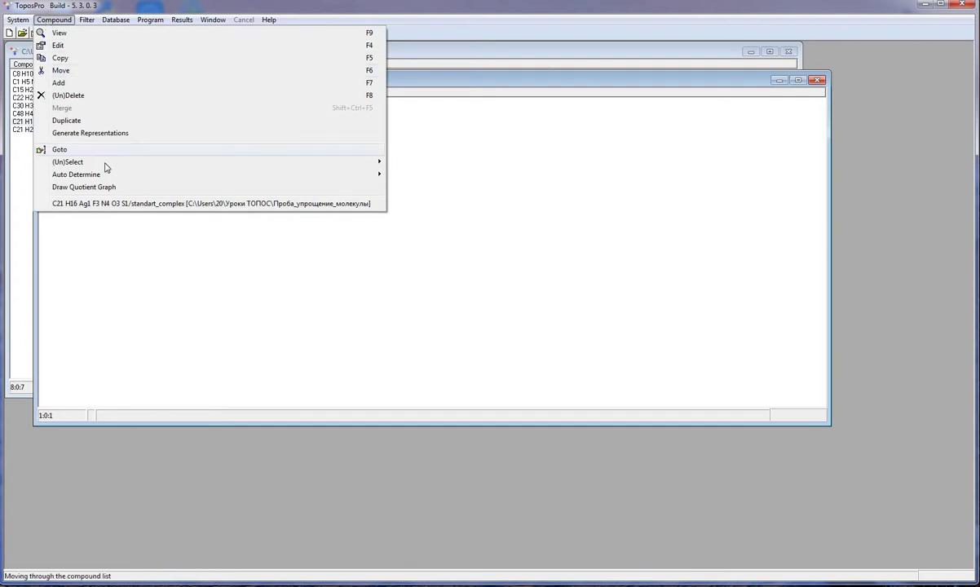
mouse_move(254, 176)
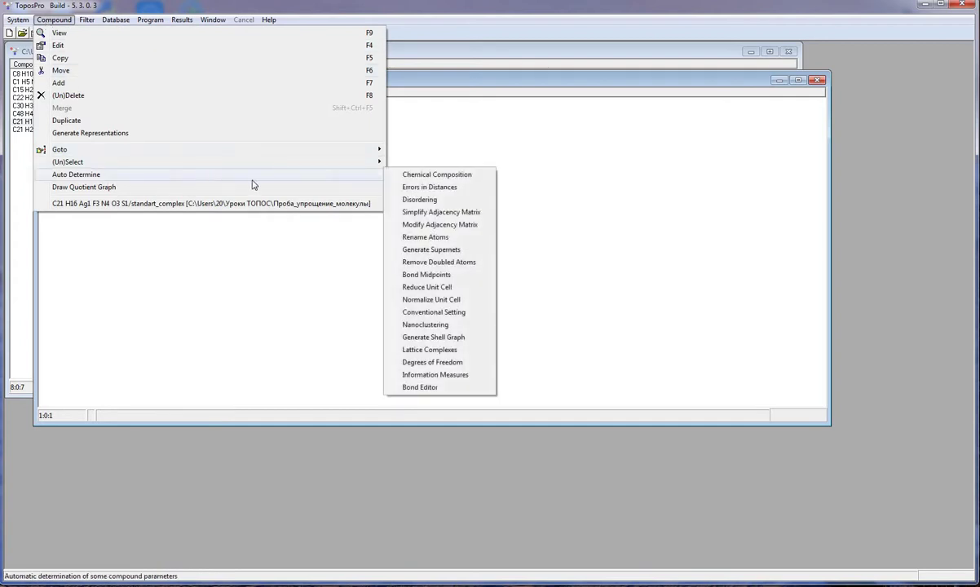
left_click(422, 213)
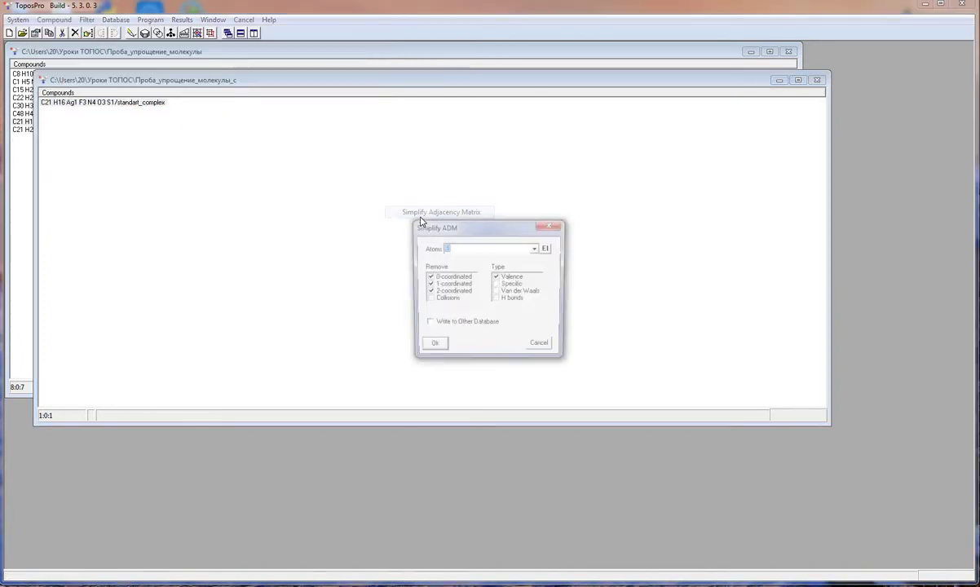
left_click(426, 276)
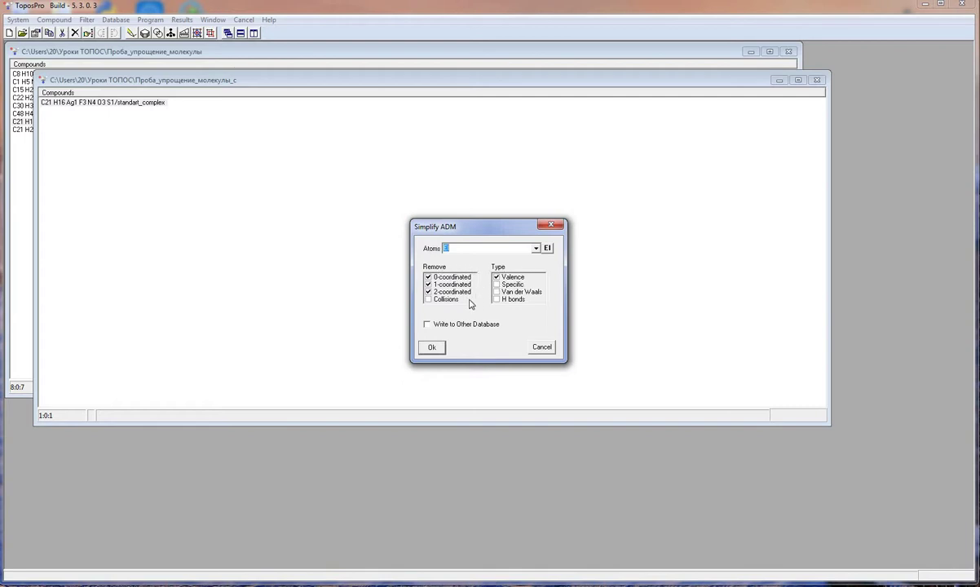
left_click(425, 348)
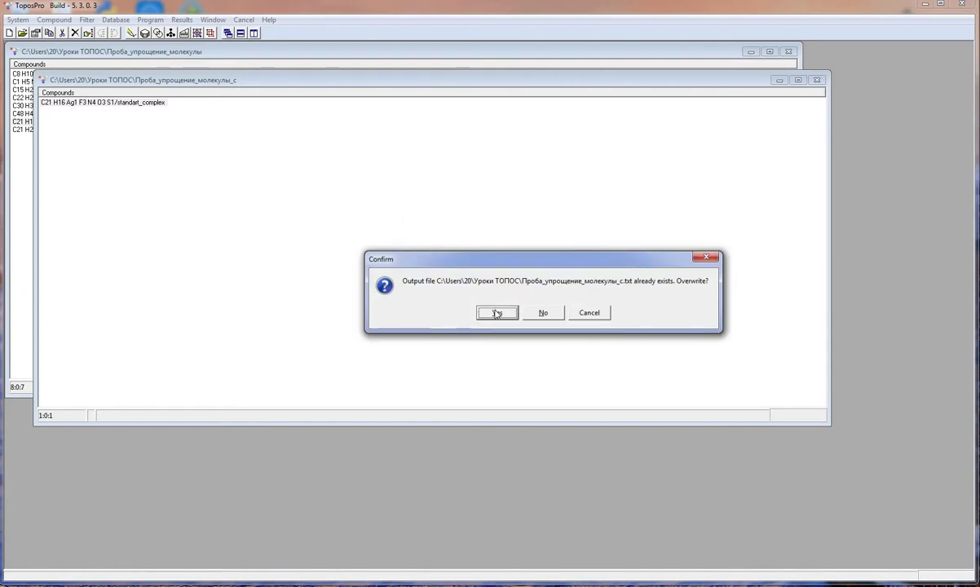
left_click(496, 310)
left_click(530, 313)
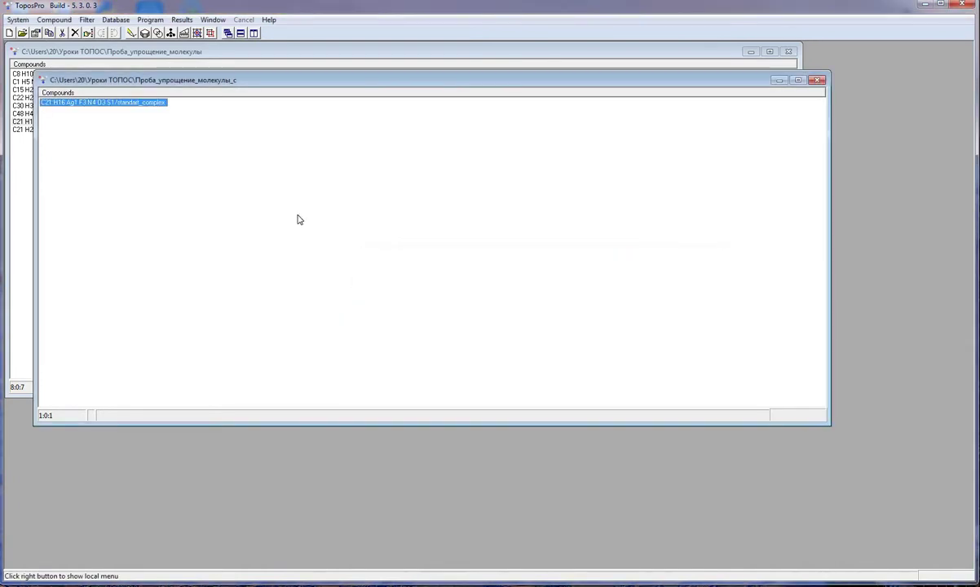
Check the simplified silver compound's adjacency matrix and configure ADS for topological Classification with simplification mode turned off
double_click(127, 103)
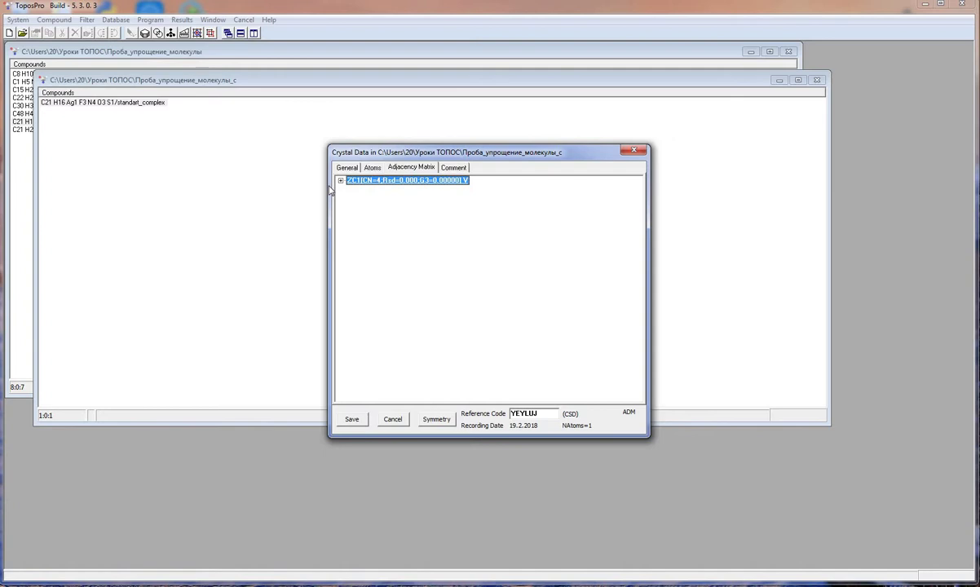
left_click(633, 150)
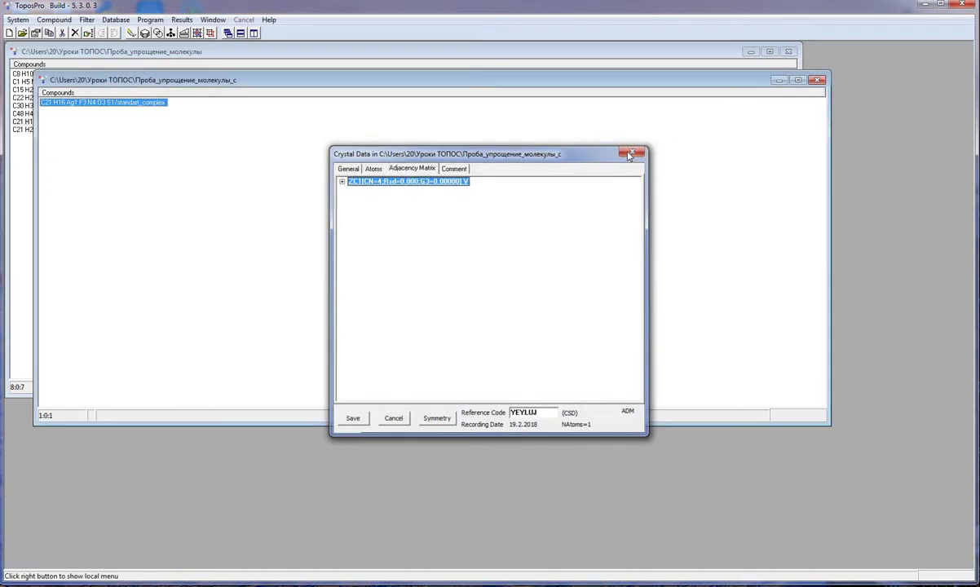
left_click(196, 34)
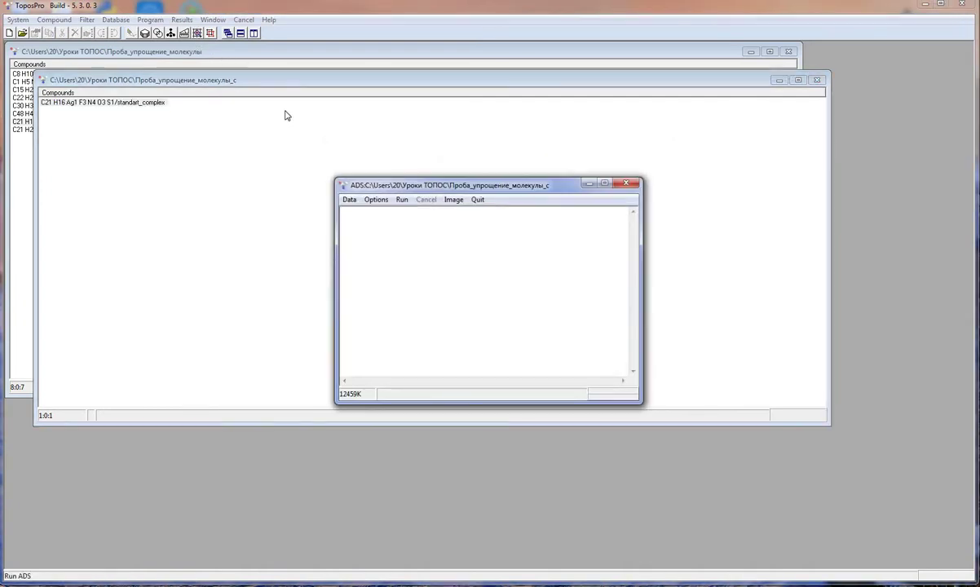
left_click(377, 200)
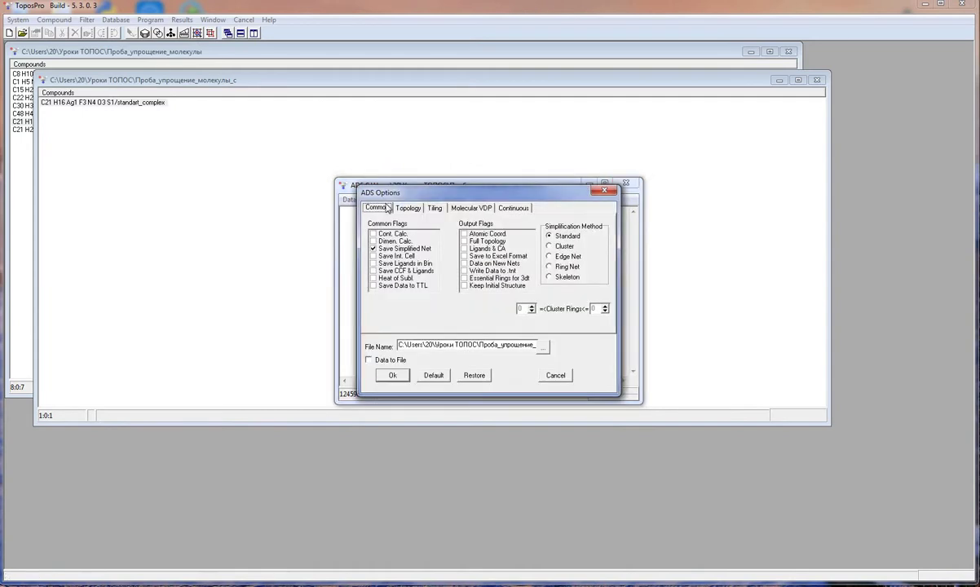
left_click(407, 208)
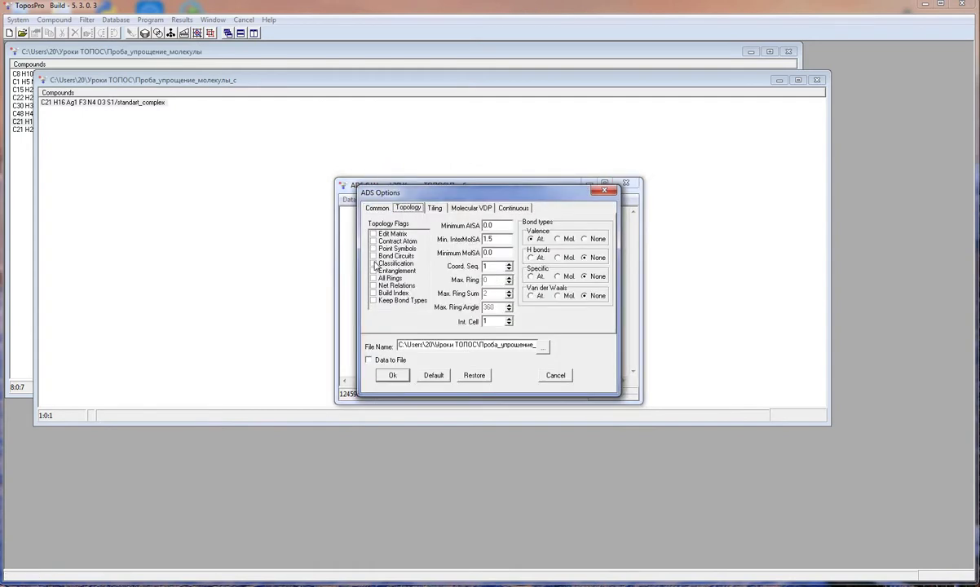
left_click(374, 263)
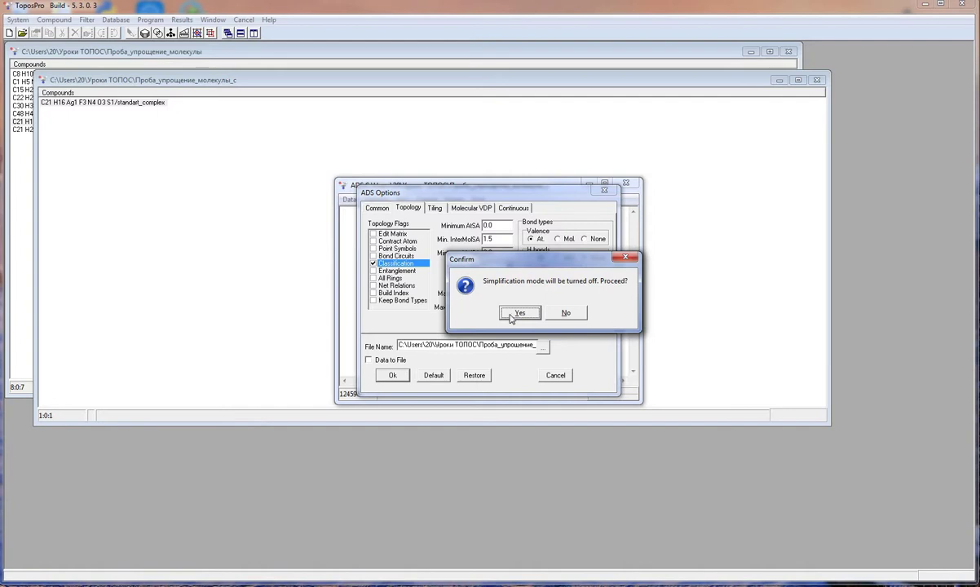
left_click(521, 312)
left_click(392, 376)
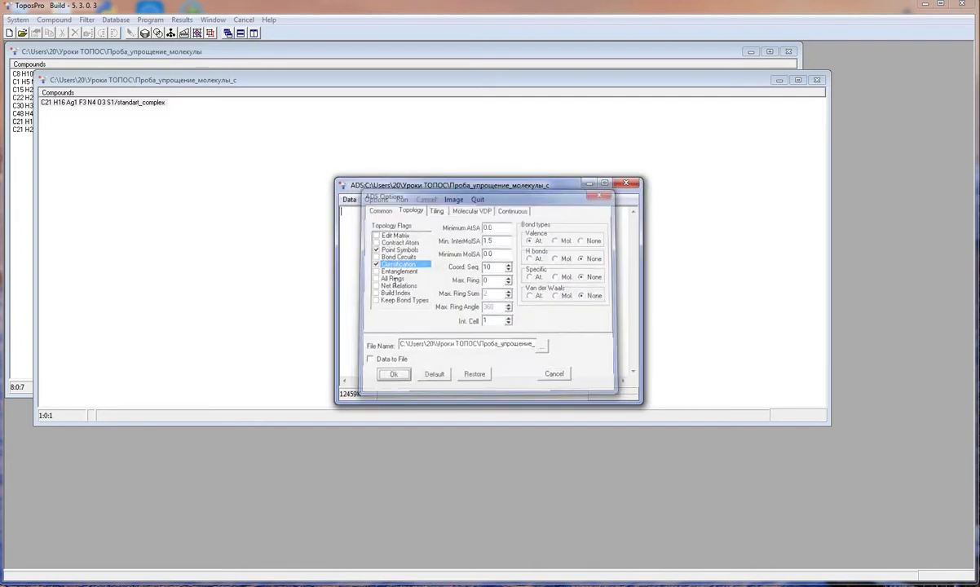
Run the topological classification with the TTD collection loaded and ZC1 as central atom, read the topological type and close the results
left_click(401, 200)
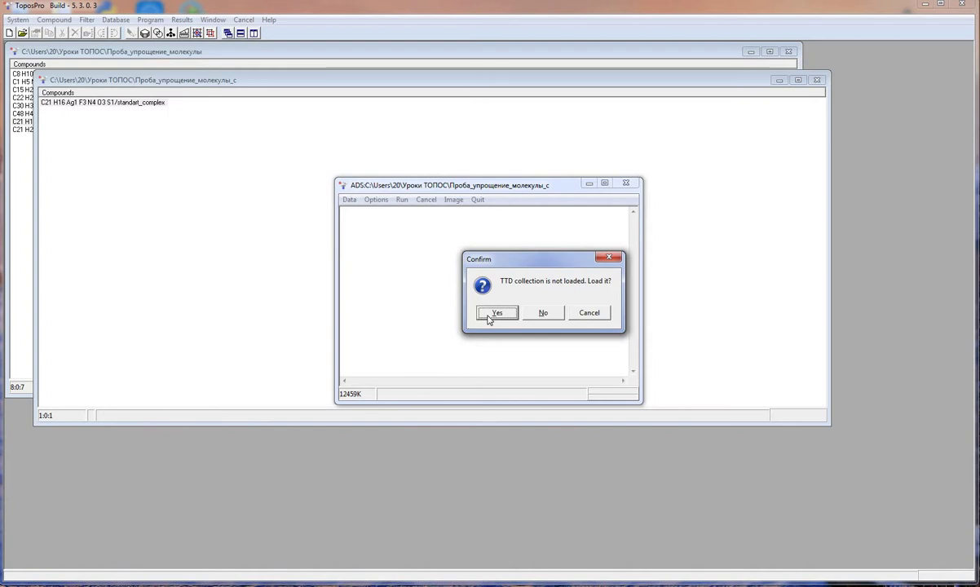
left_click(497, 313)
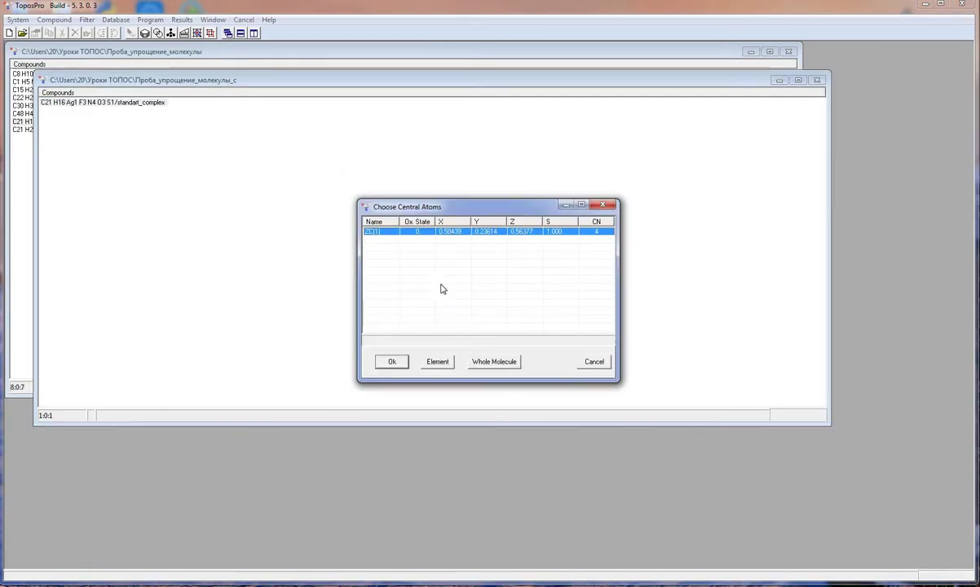
left_click(389, 362)
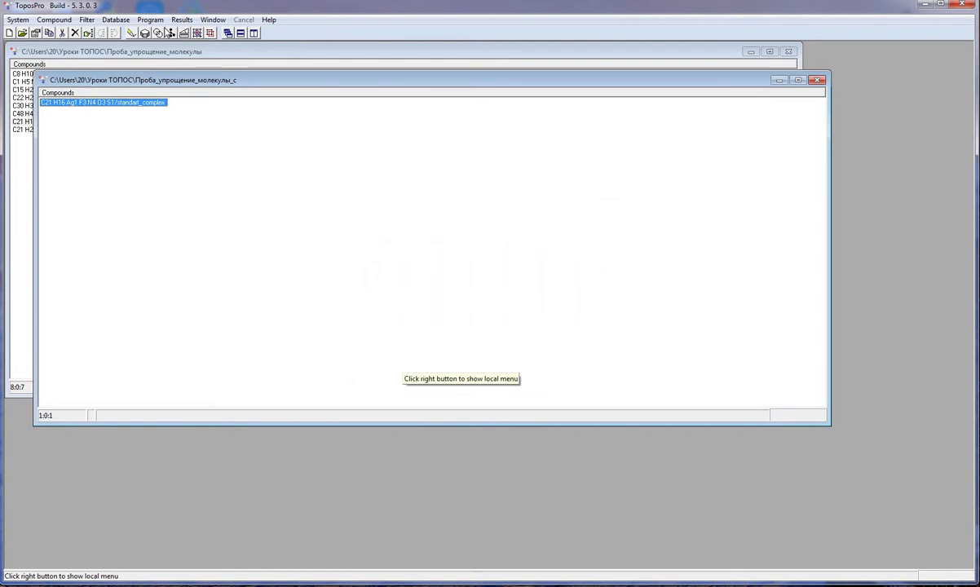
left_click(150, 19)
left_click(190, 150)
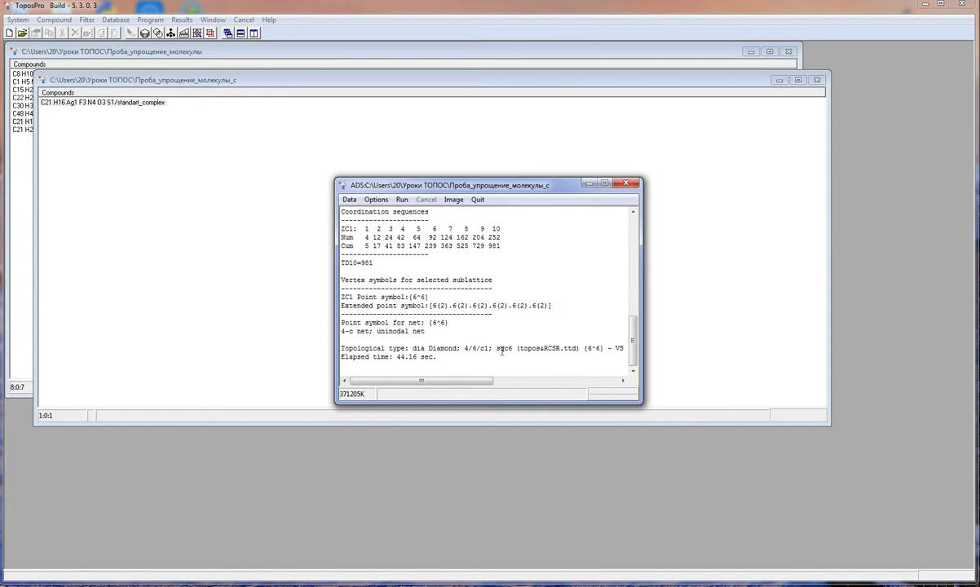
left_click(627, 186)
left_click(490, 296)
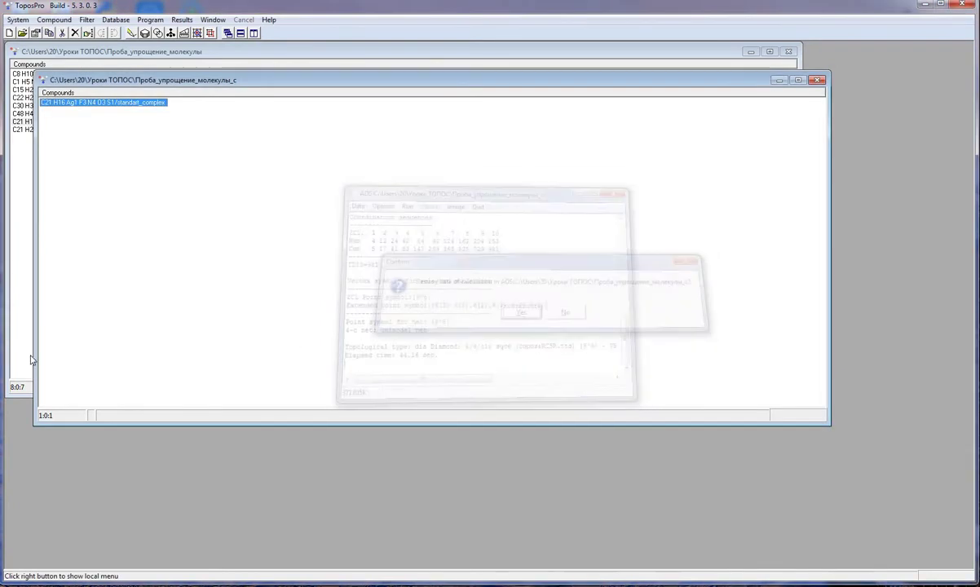
Review the adjacency matrix of the hydrogen_specific compound in the original database
left_click(17, 346)
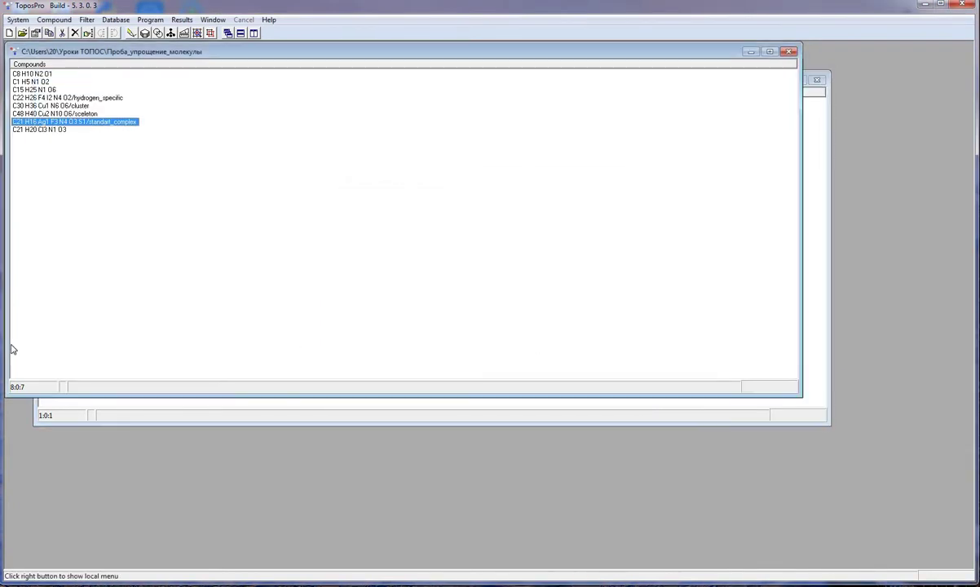
double_click(71, 99)
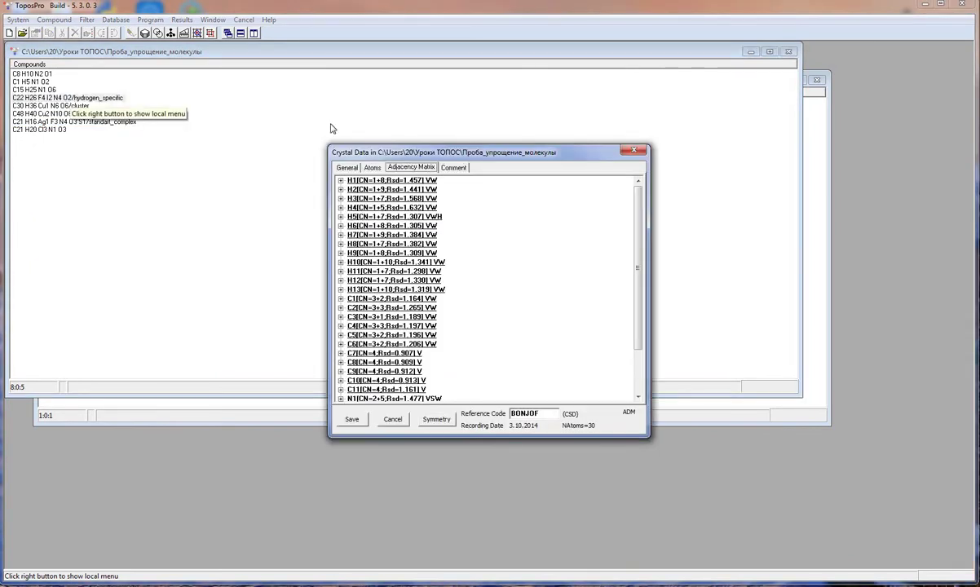
left_click(633, 151)
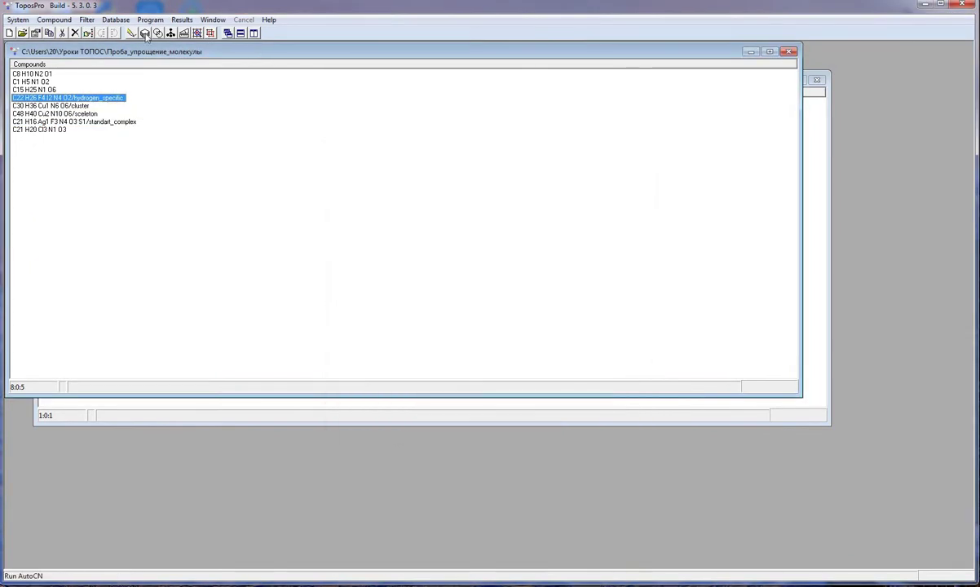
Draw the hydrogen_specific structure in IsoCryst, rotate it and inspect its contacts with van der Waals bonds toggled on and off
left_click(131, 35)
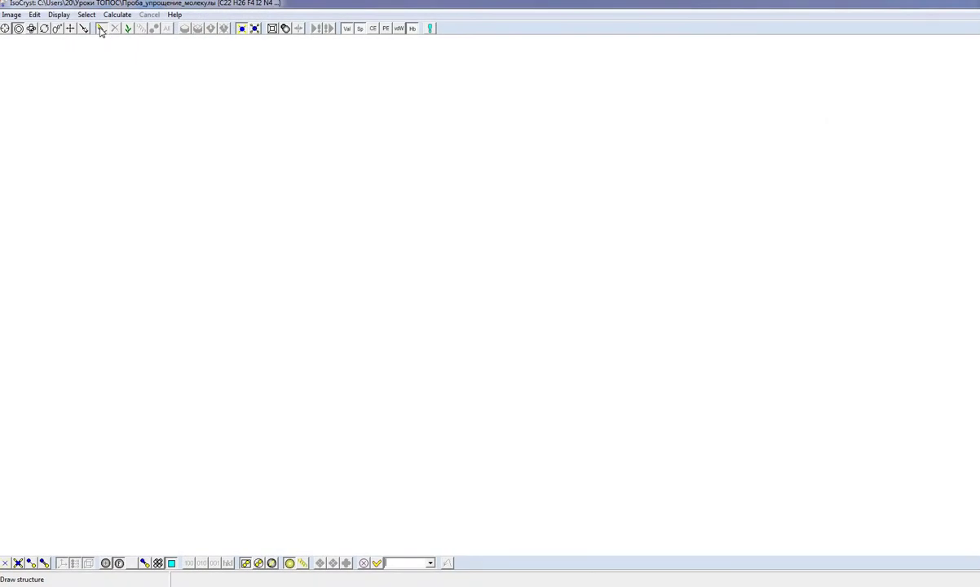
left_click(128, 31)
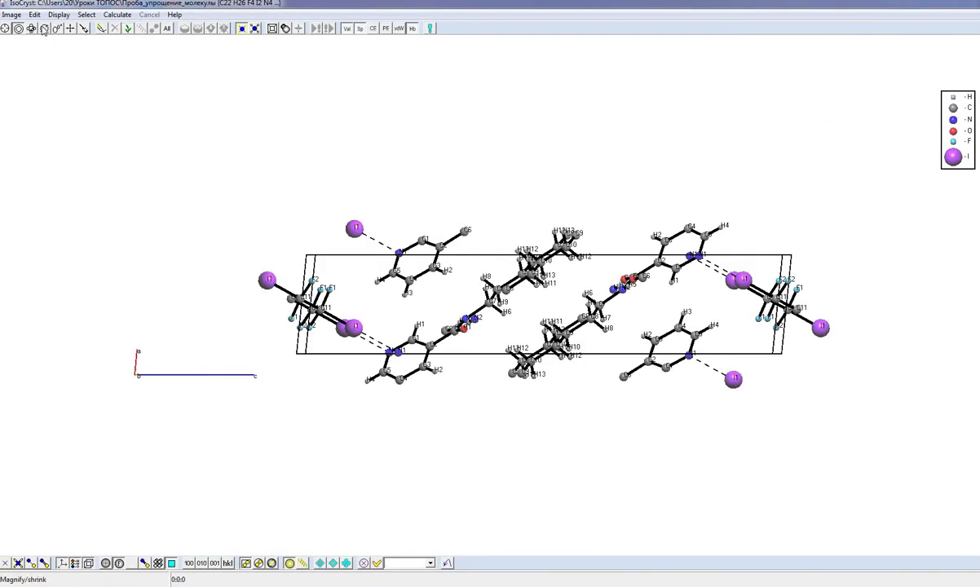
left_click_drag(243, 151, 233, 363)
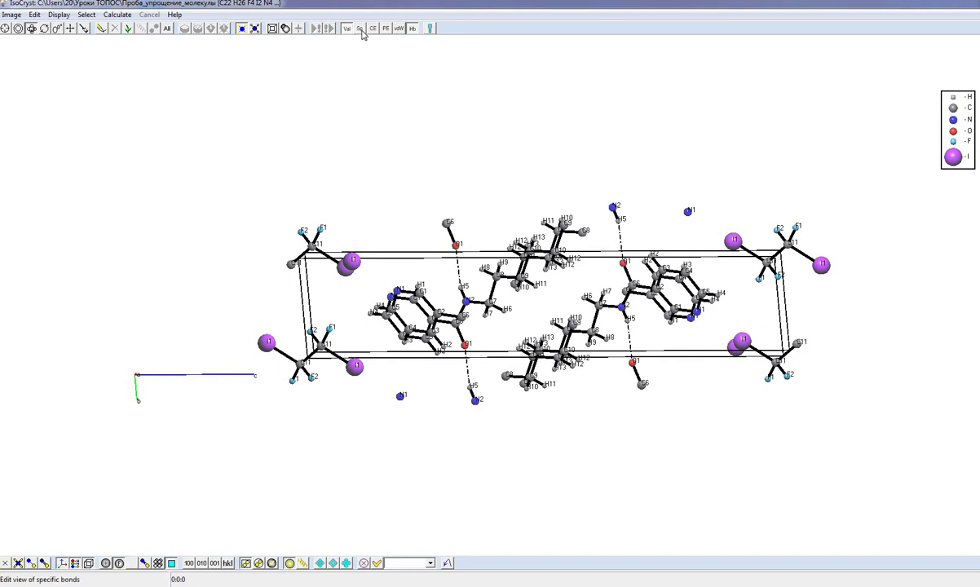
left_click(399, 29)
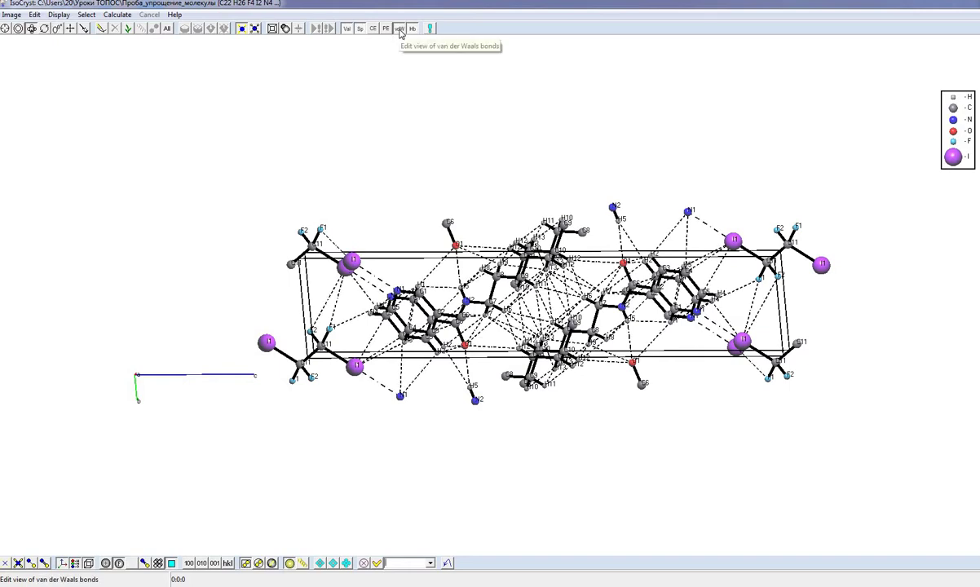
left_click(399, 30)
left_click(399, 29)
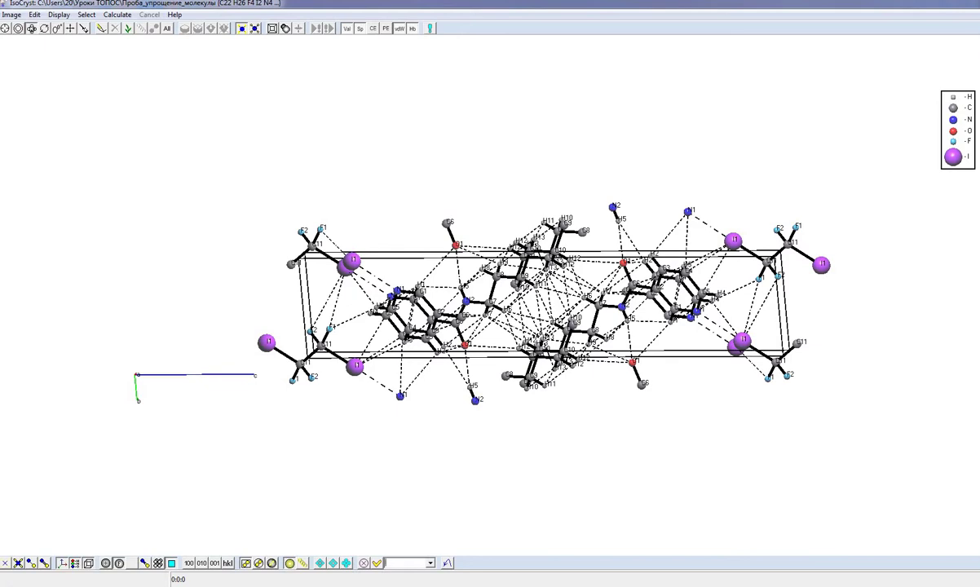
key("alt+F4")
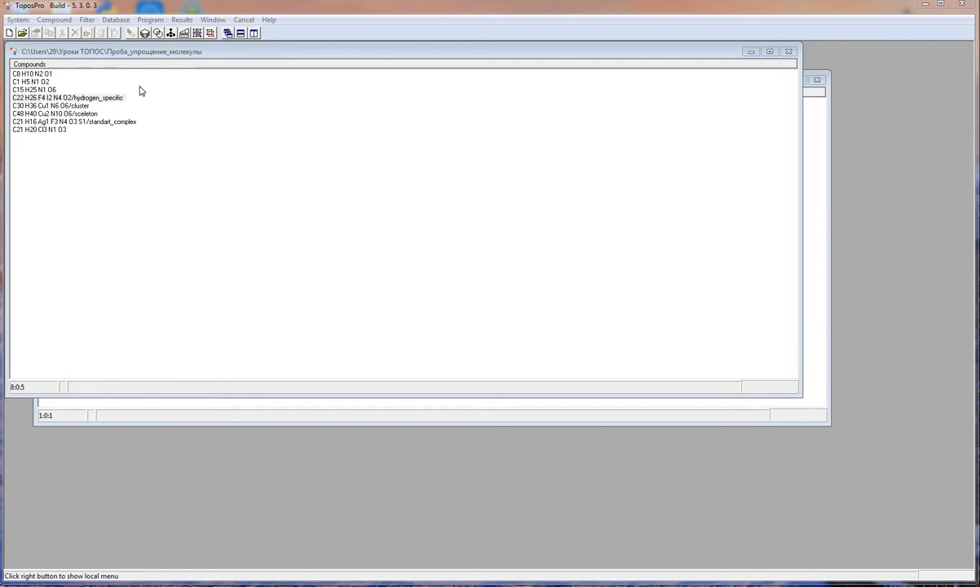
Configure ADS for Standard simplification with Save Simplified Net and Keep Initial Structure enabled, and set H bonds to Mol
left_click(184, 33)
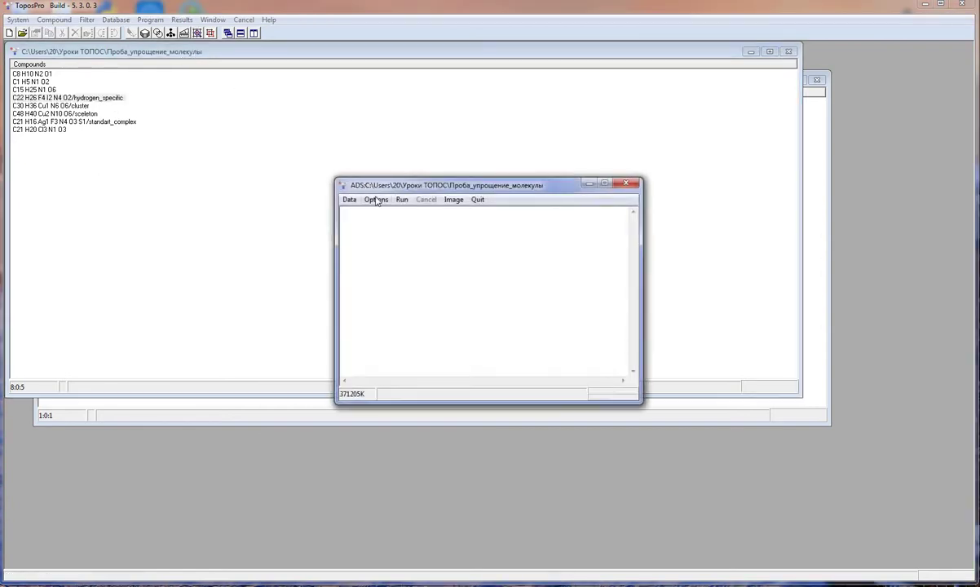
left_click(376, 201)
left_click(373, 248)
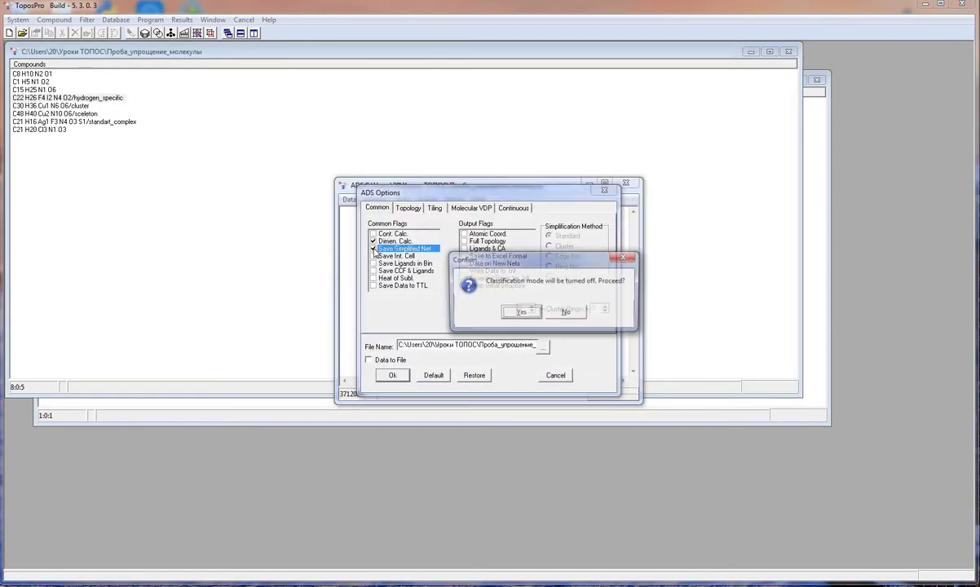
left_click(519, 312)
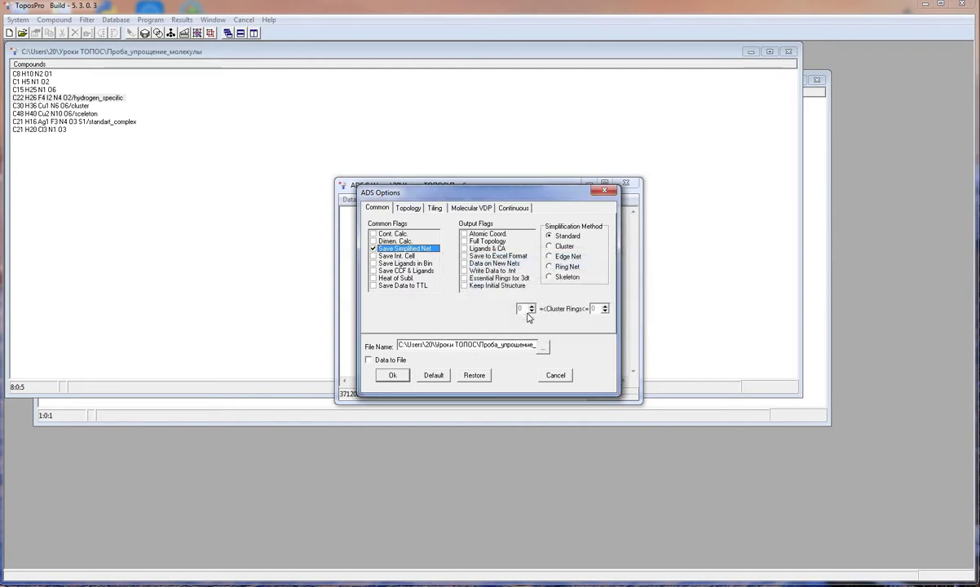
left_click(464, 286)
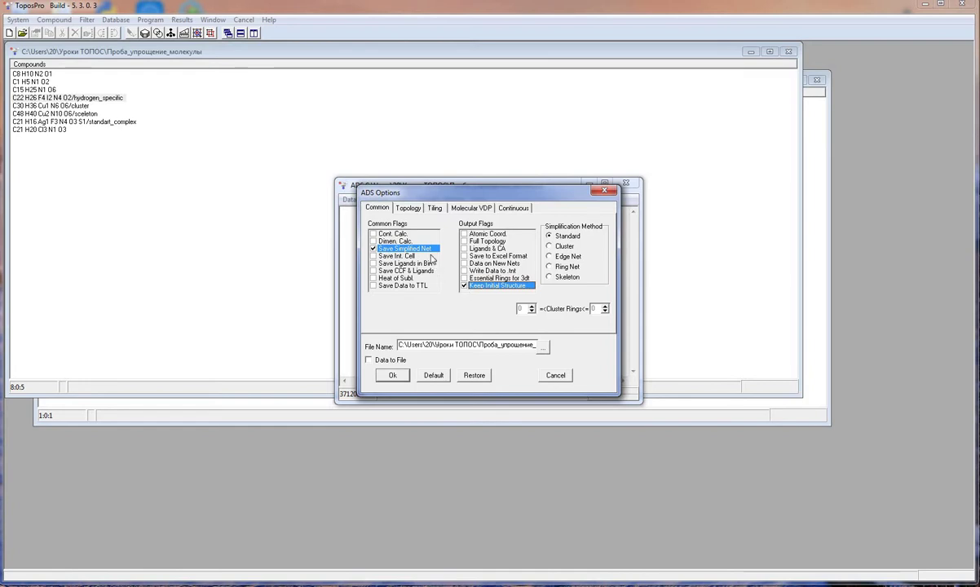
left_click(410, 209)
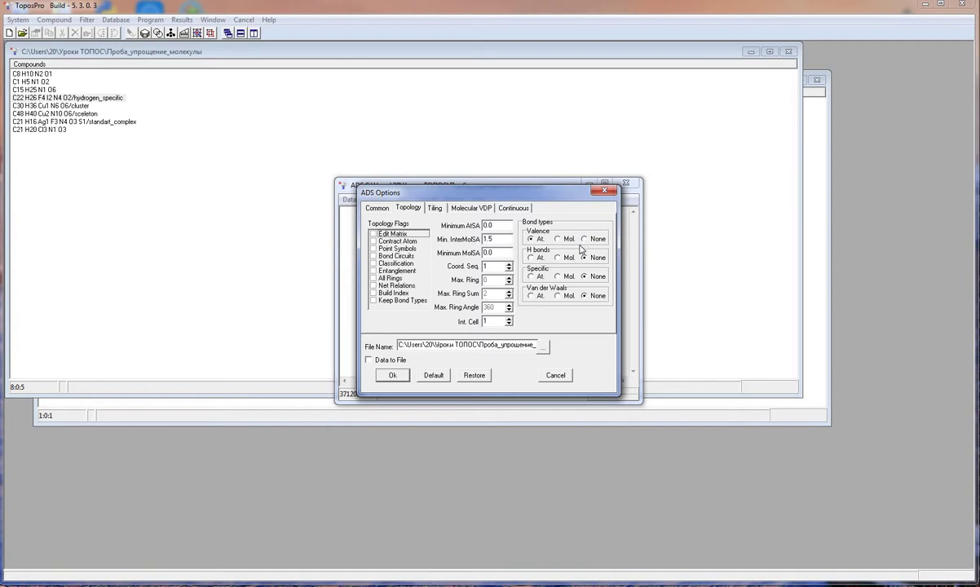
left_click(559, 257)
left_click(392, 375)
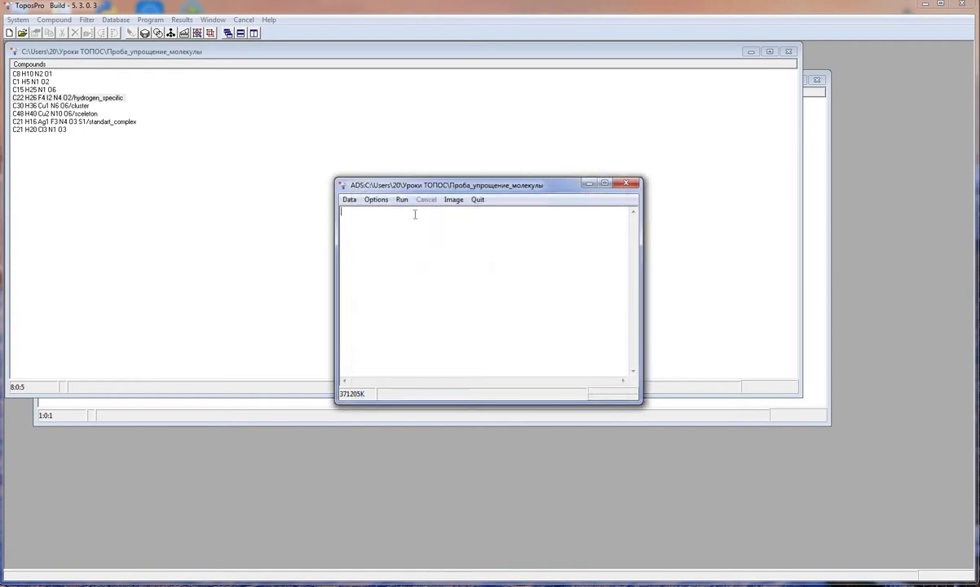
Run the simplification of the hydrogen_specific compound in Whole Molecule mode, reloading the output database
left_click(401, 200)
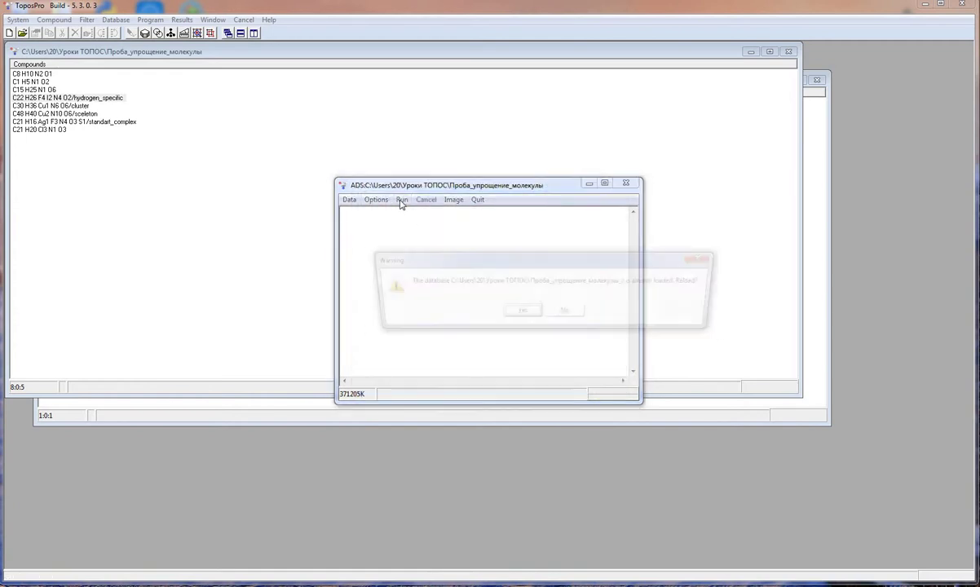
left_click(510, 315)
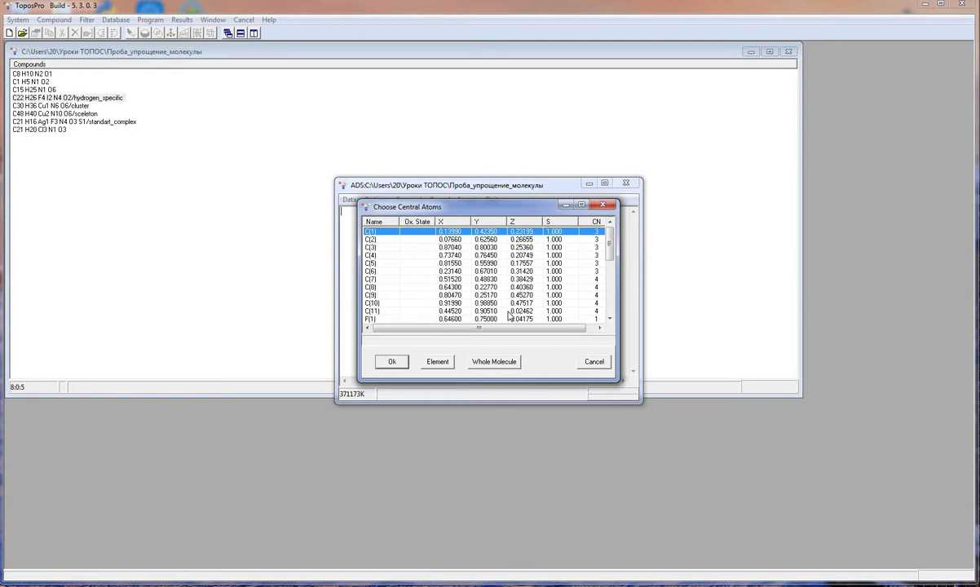
left_click(499, 368)
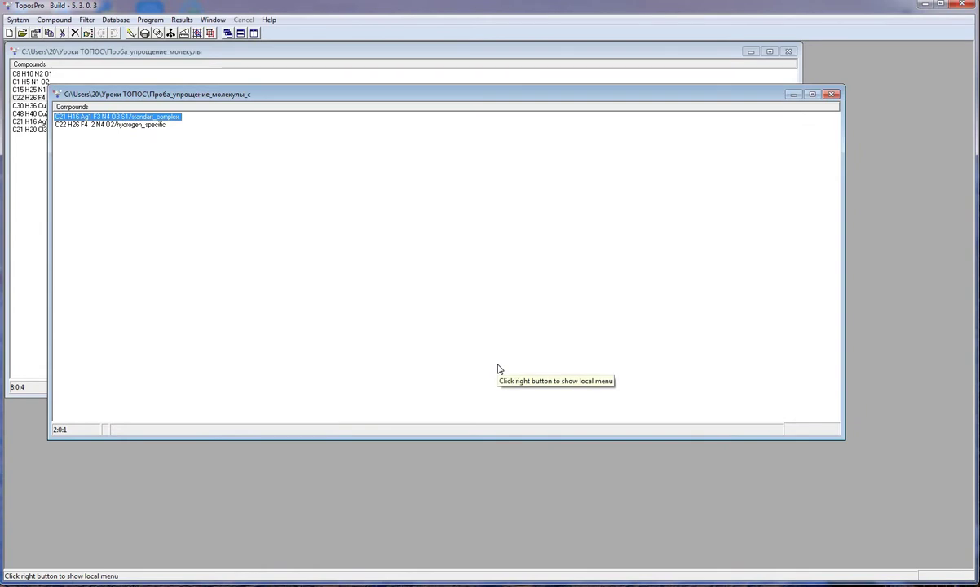
Examine the simplified hydrogen_specific compound's adjacency matrix for the ZA and ZB nodes and read its comment on their composition
double_click(157, 126)
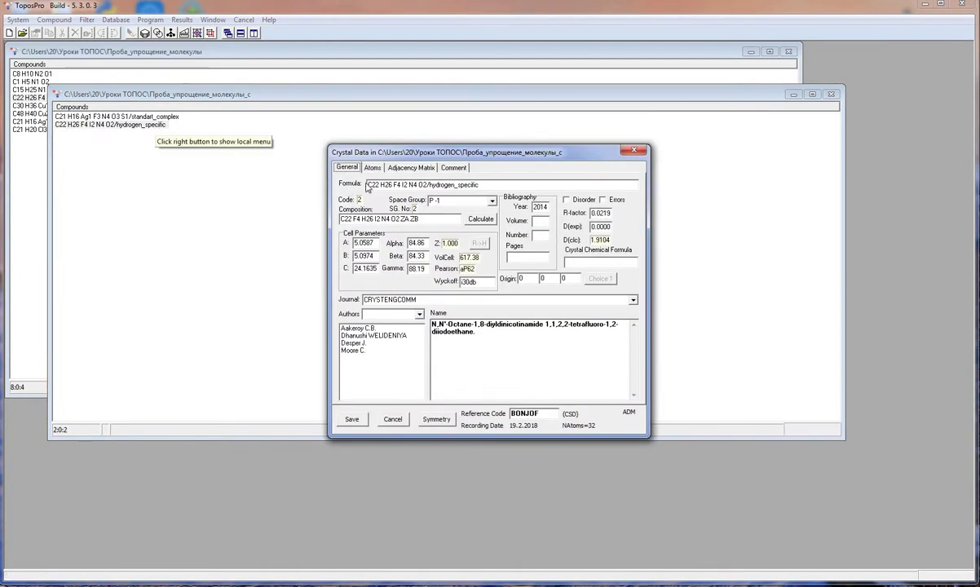
left_click(410, 168)
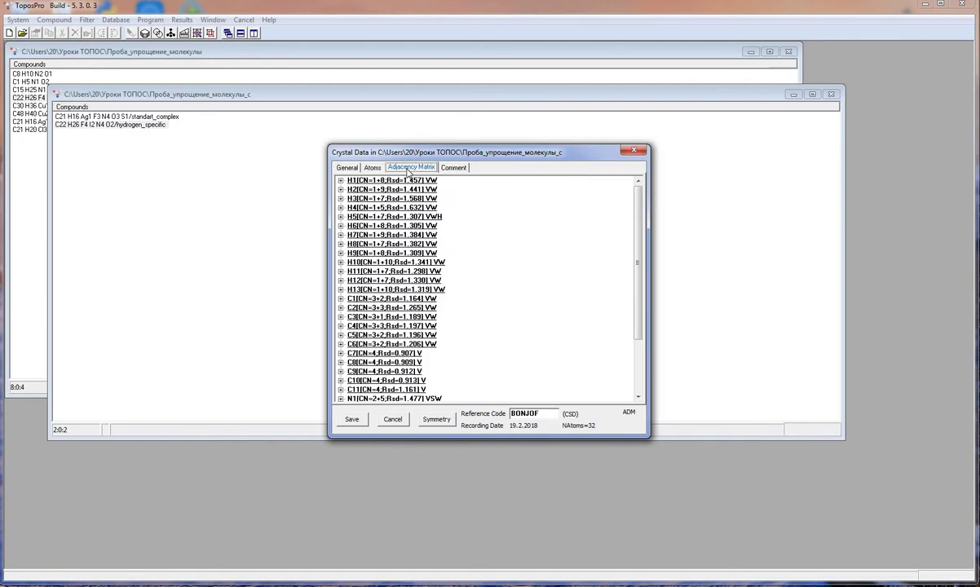
scroll(628, 350, "down", 3)
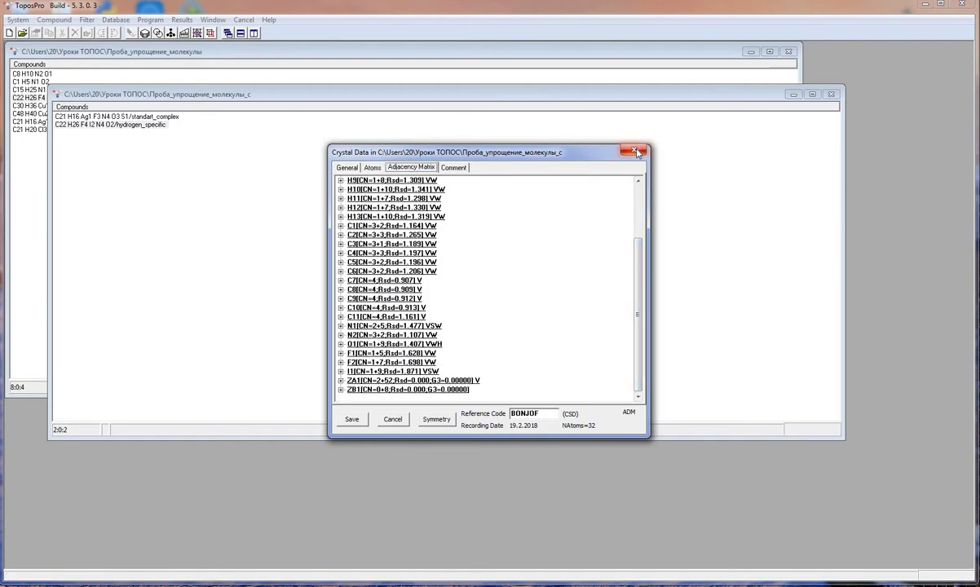
left_click(453, 167)
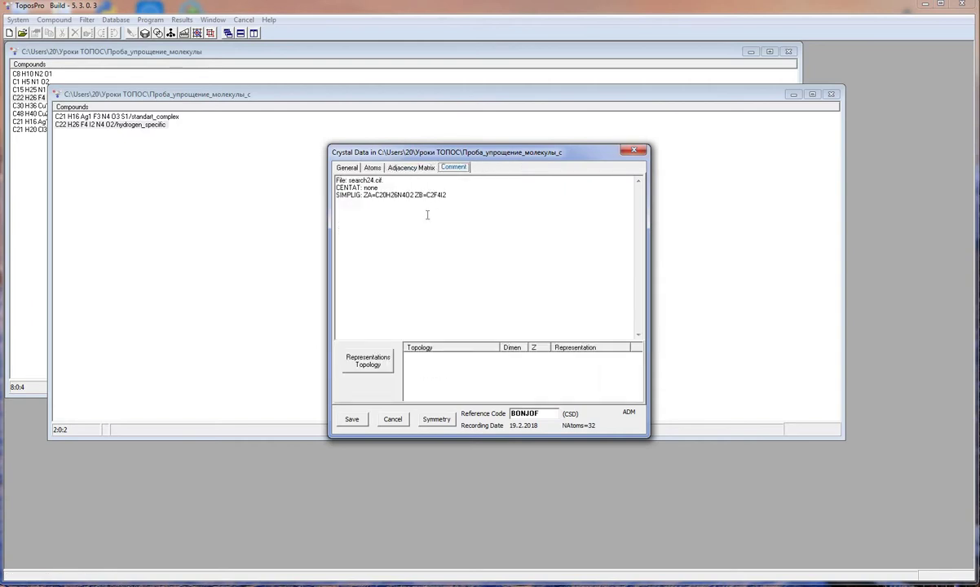
left_click(634, 151)
Draw the simplified hydrogen_specific structure in IsoCryst, tilt the cell and hide the van der Waals and specific contacts
left_click(128, 33)
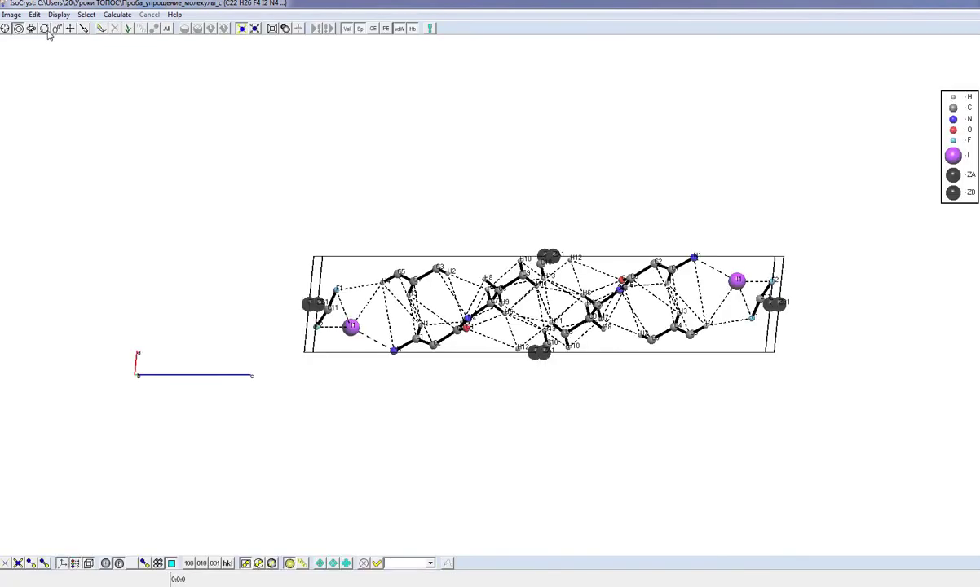
left_click_drag(134, 133, 134, 184)
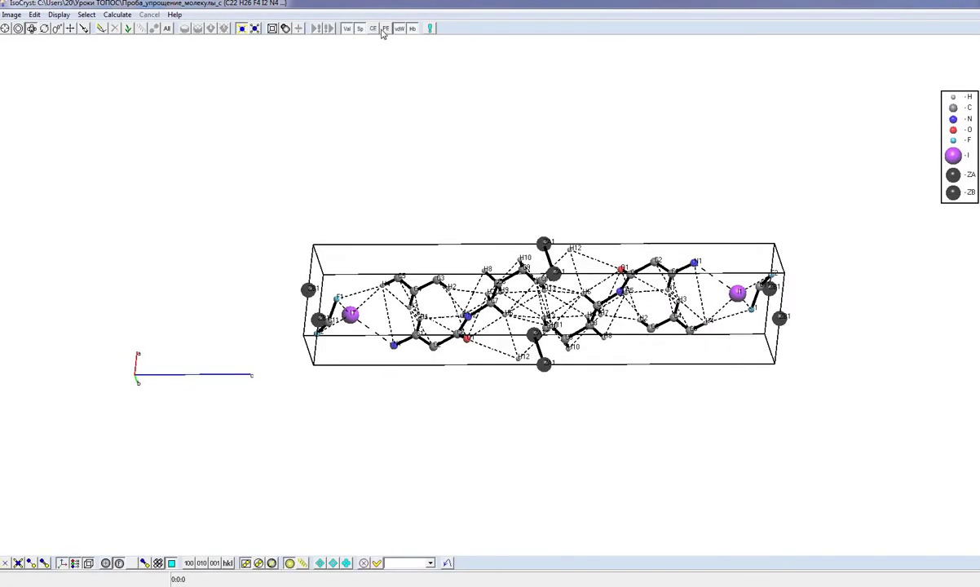
left_click(398, 29)
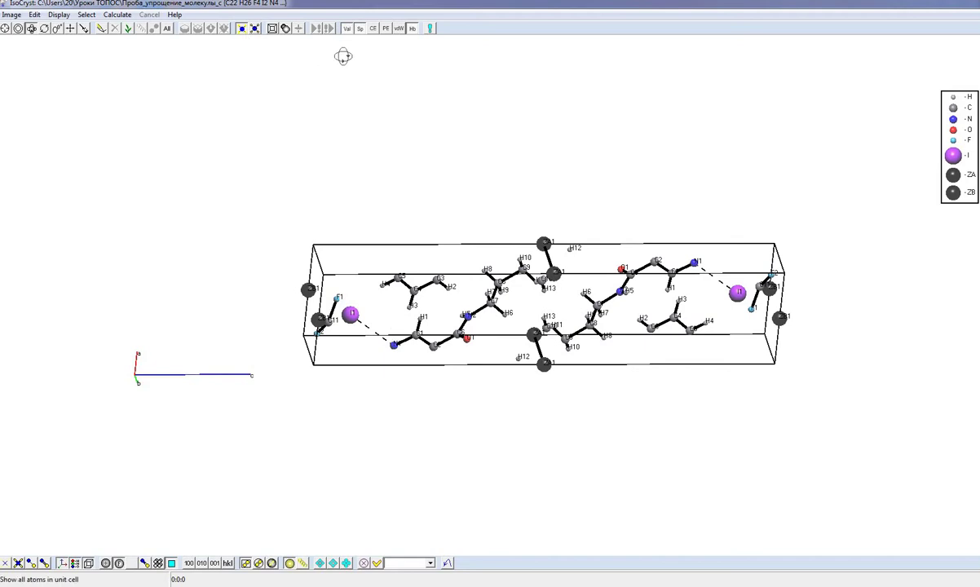
left_click(356, 28)
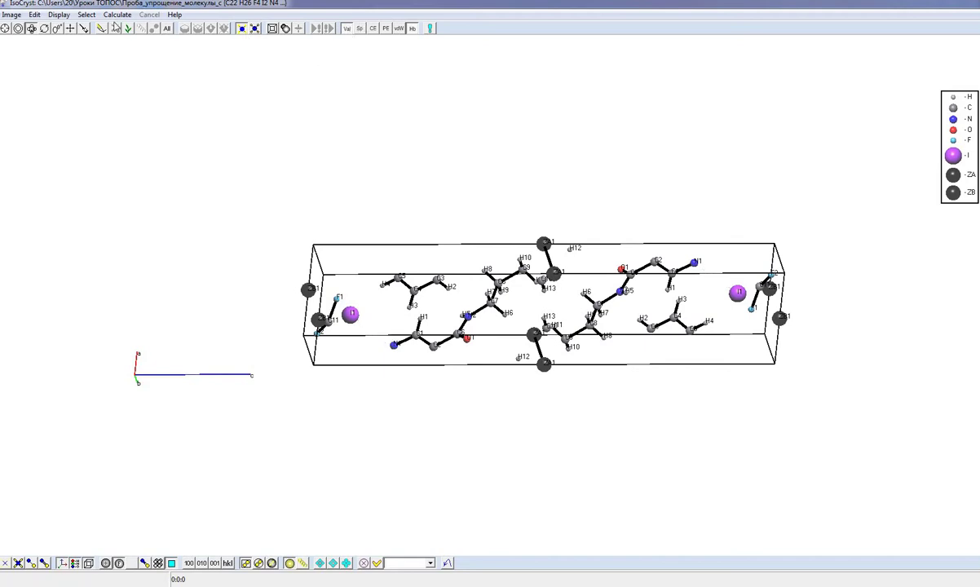
Grow the hydrogen_specific structure twice and rotate it to inspect how the ZA nodes link through the hydrogen-bonded molecules
left_click(128, 29)
left_click(128, 29)
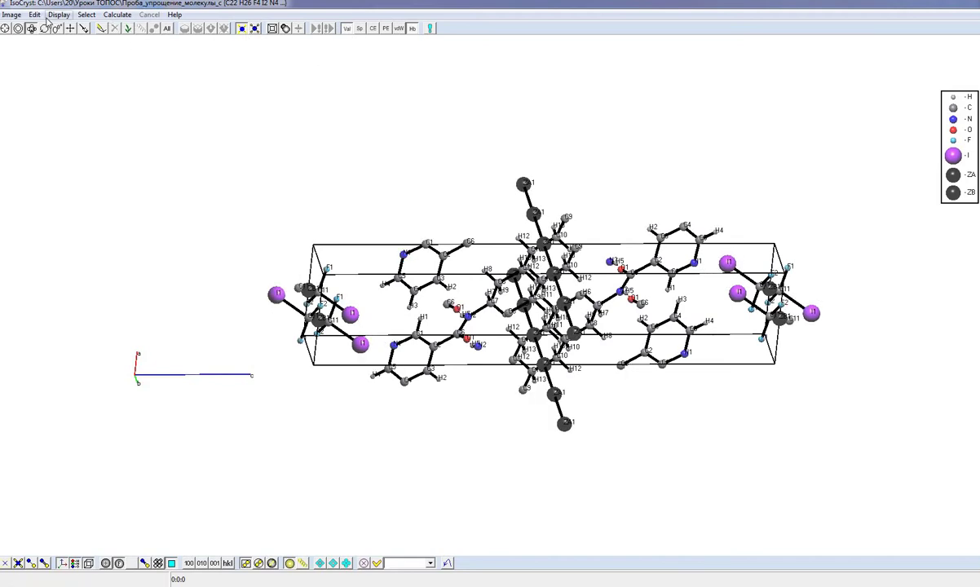
left_click_drag(93, 83, 220, 176)
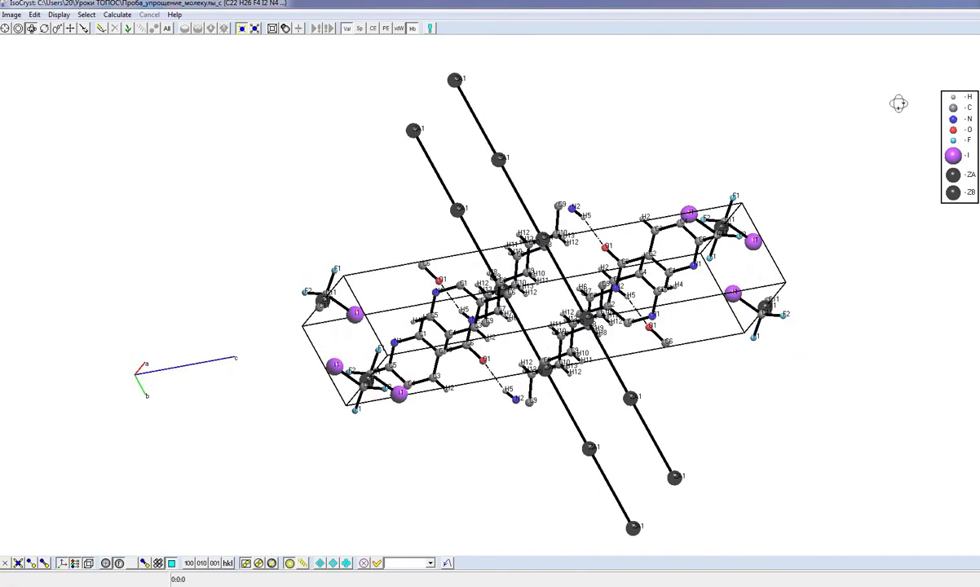
left_click_drag(897, 103, 813, 104)
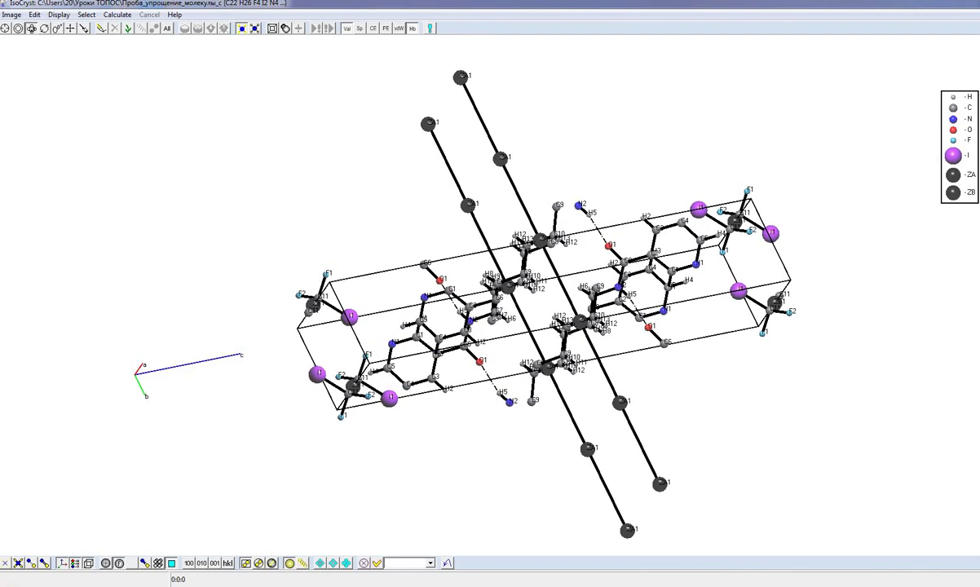
key("alt+F4")
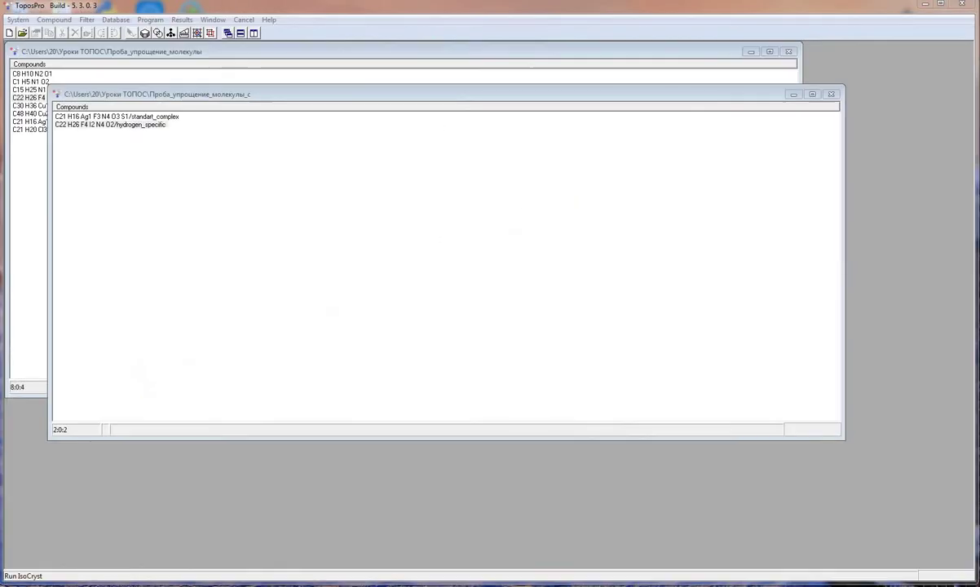
Configure ADS for the original hydrogen_specific compound with Keep Initial Structure disabled and Specific bonds set to Mol
left_click(33, 161)
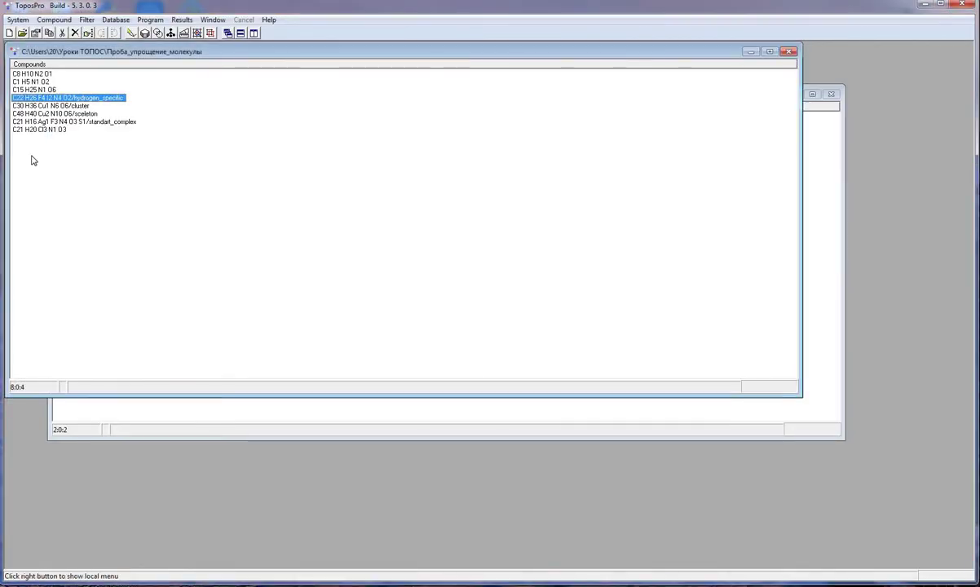
left_click(200, 35)
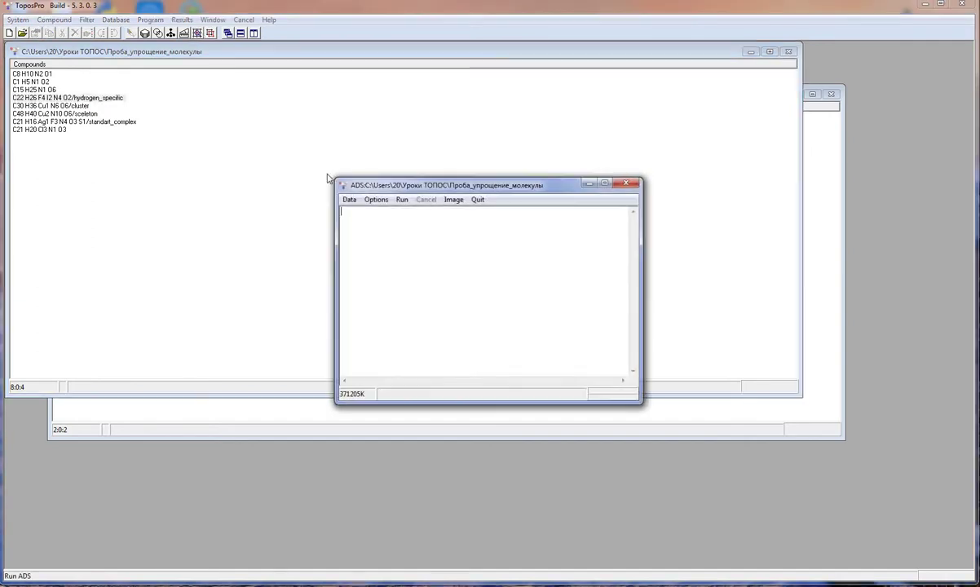
left_click(377, 200)
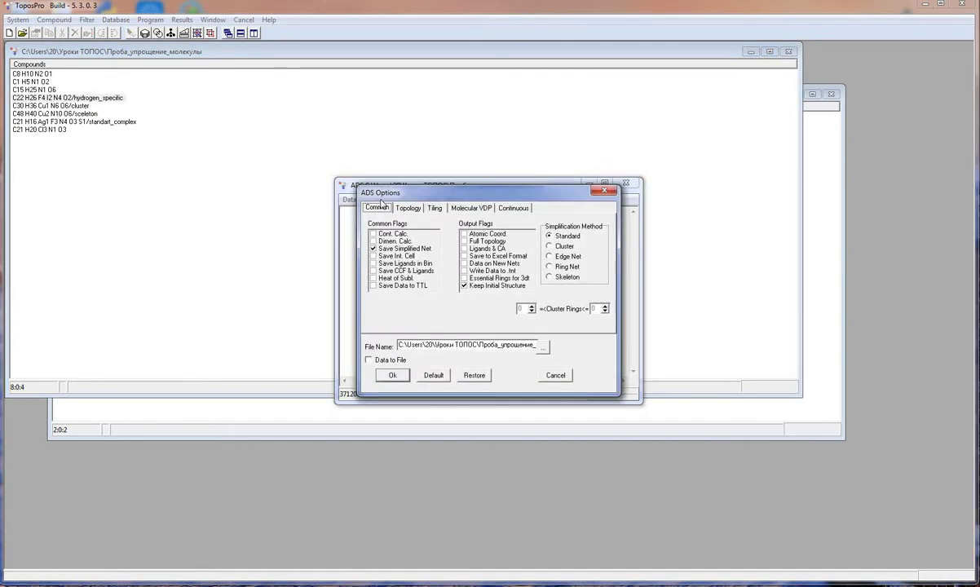
left_click(465, 287)
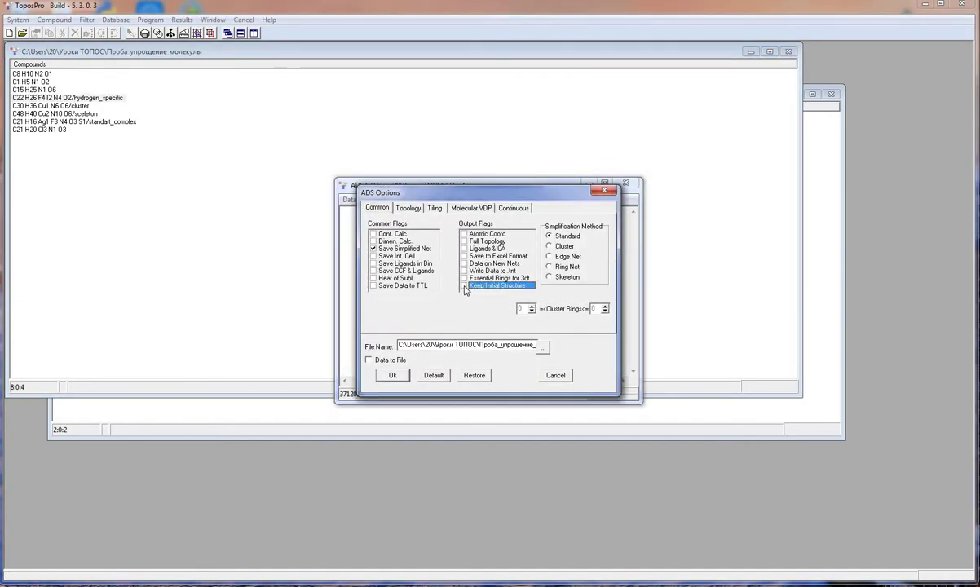
left_click(403, 209)
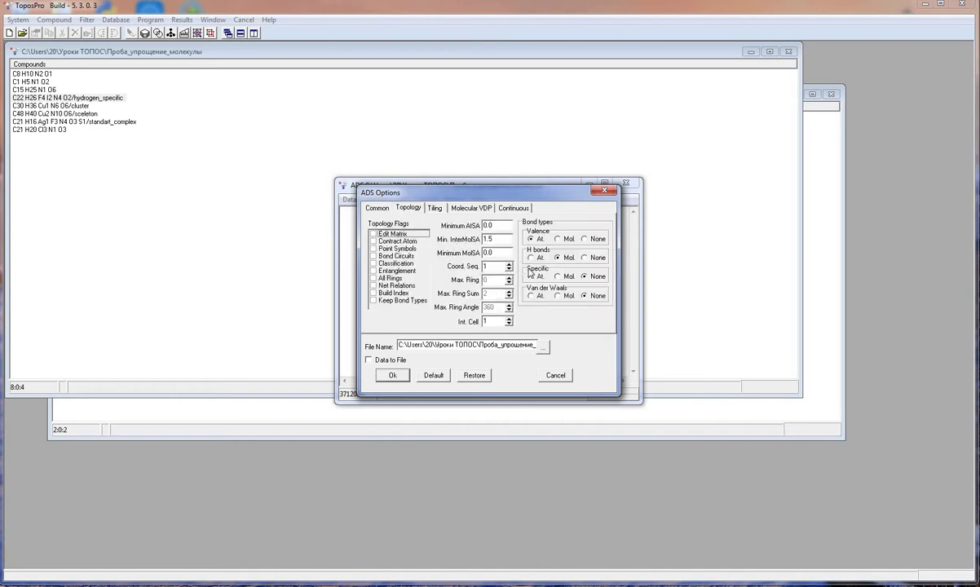
left_click(559, 277)
left_click(392, 375)
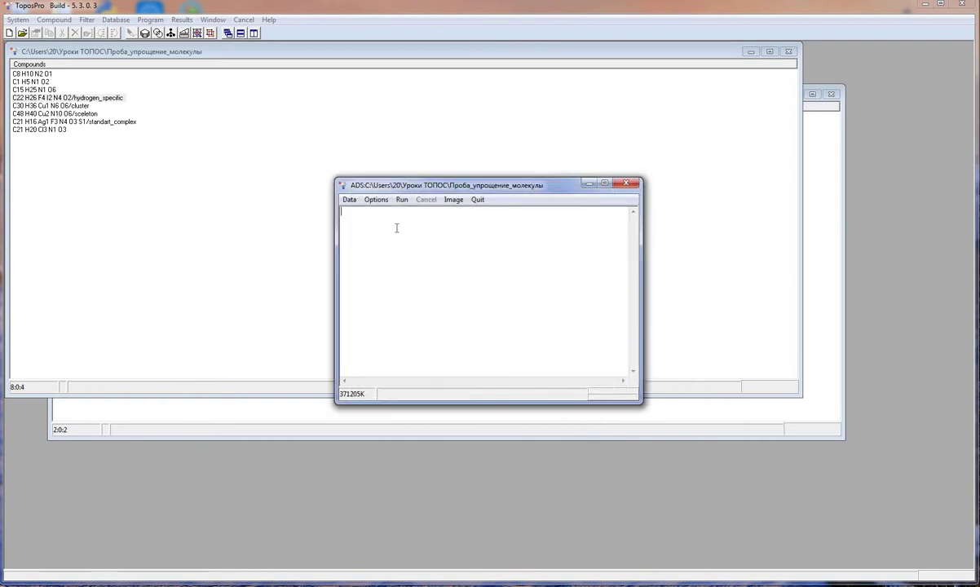
Run the hydrogen_specific simplification with specific bonds included in Whole Molecule mode, reloading the output database
left_click(402, 200)
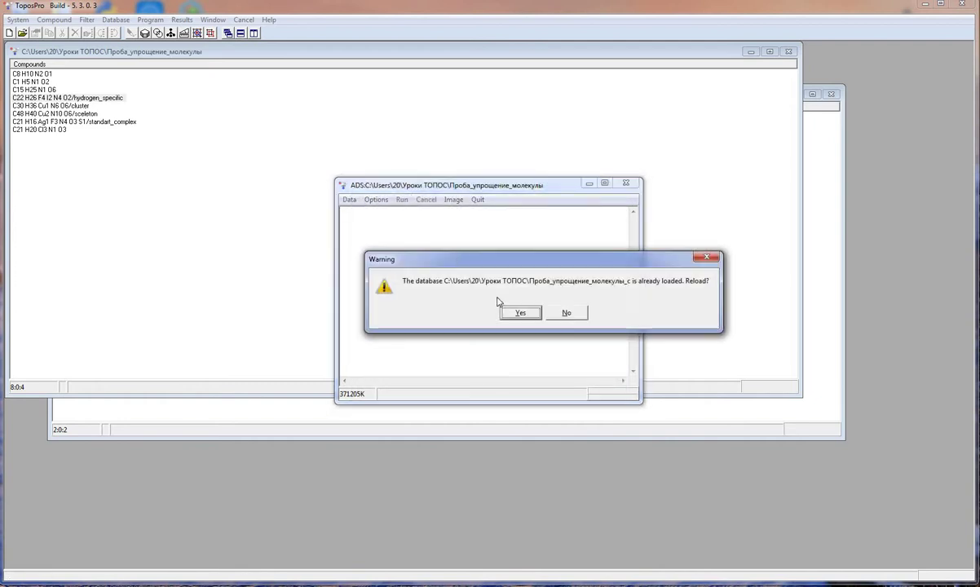
left_click(519, 314)
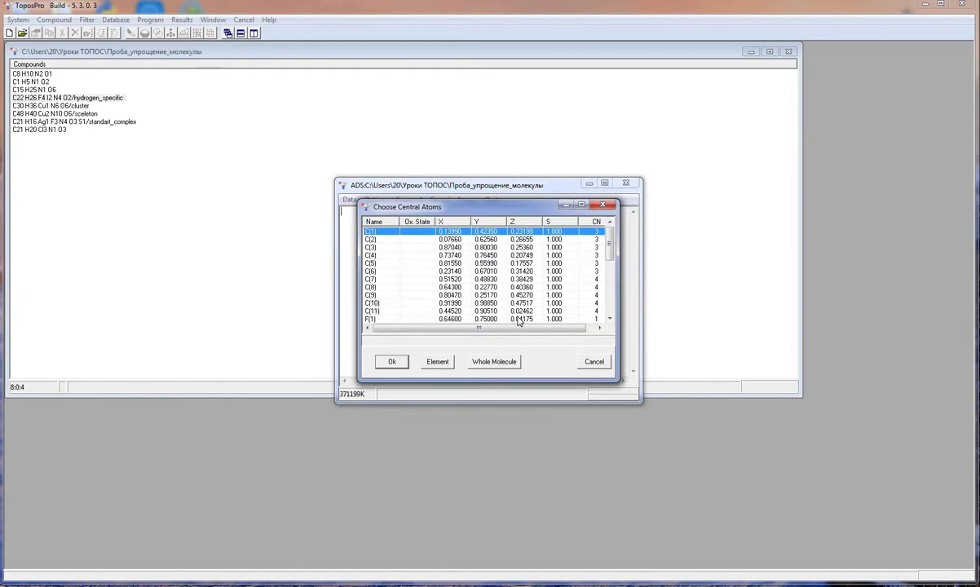
left_click(481, 362)
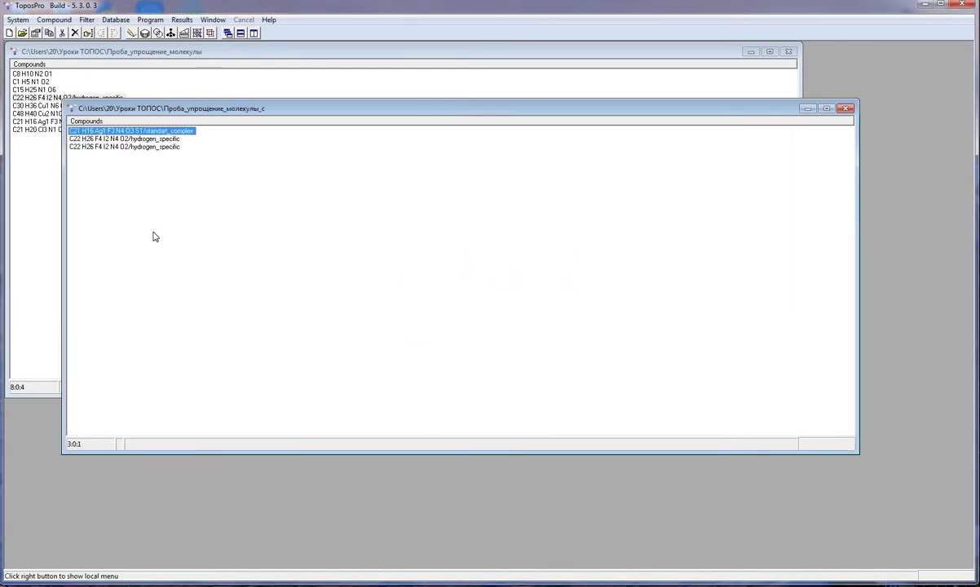
Examine the coordination of the ZA and ZB nodes in the adjacency matrix of the last hydrogen_specific entry
double_click(108, 147)
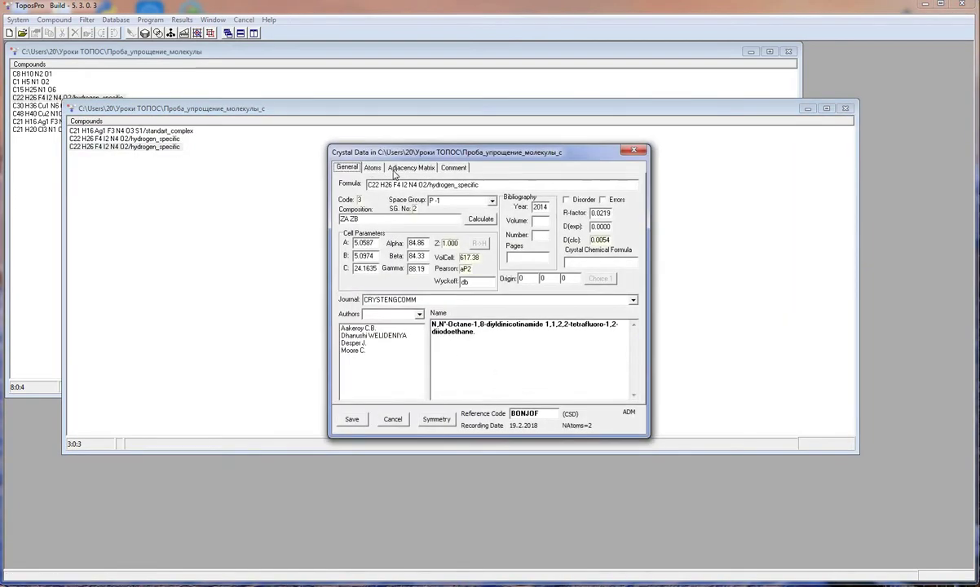
left_click(396, 170)
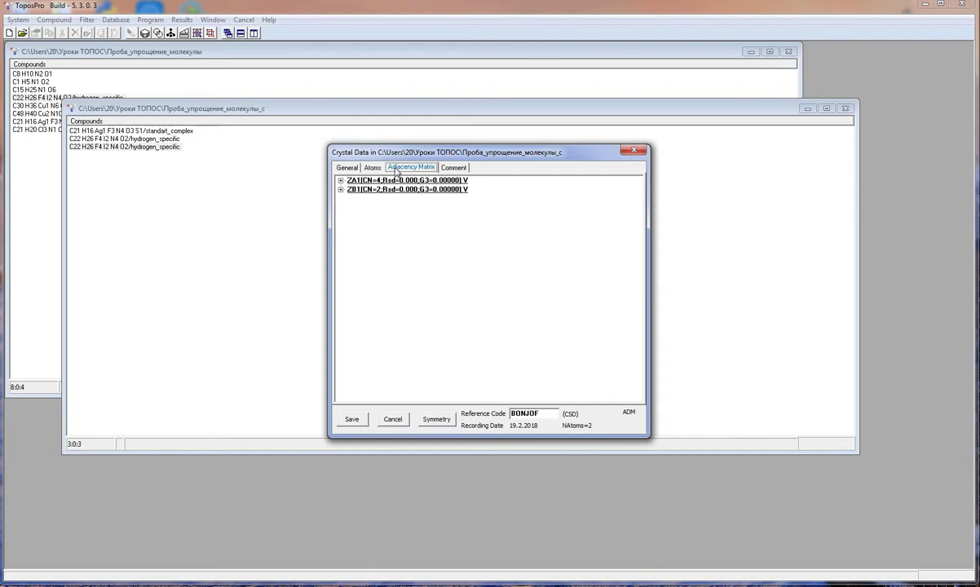
left_click(634, 151)
Simplify the last hydrogen_specific entry's adjacency matrix by removing 0-, 1- and 2-coordinated nodes over valence bonds, overwriting the output file, and check the matrix
left_click(55, 20)
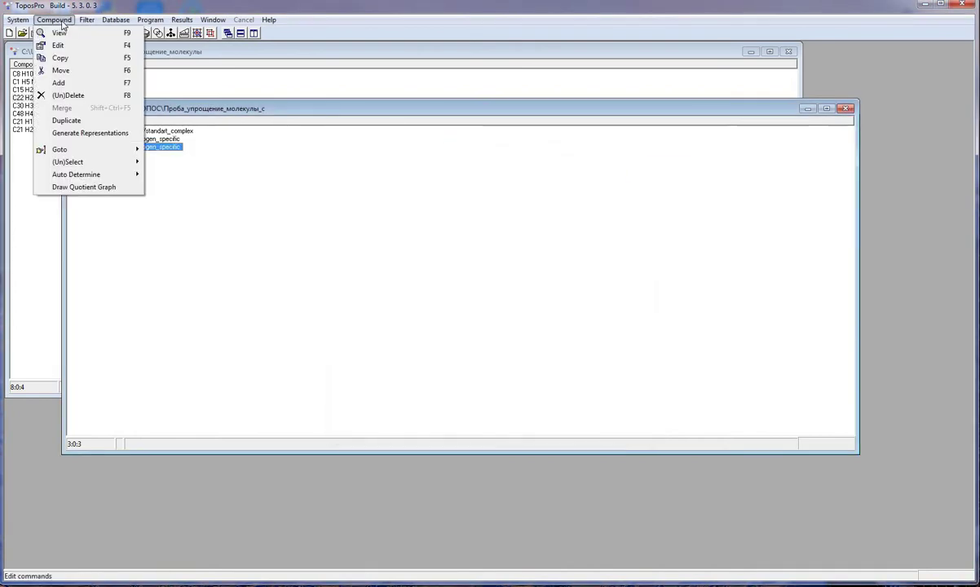
mouse_move(66, 176)
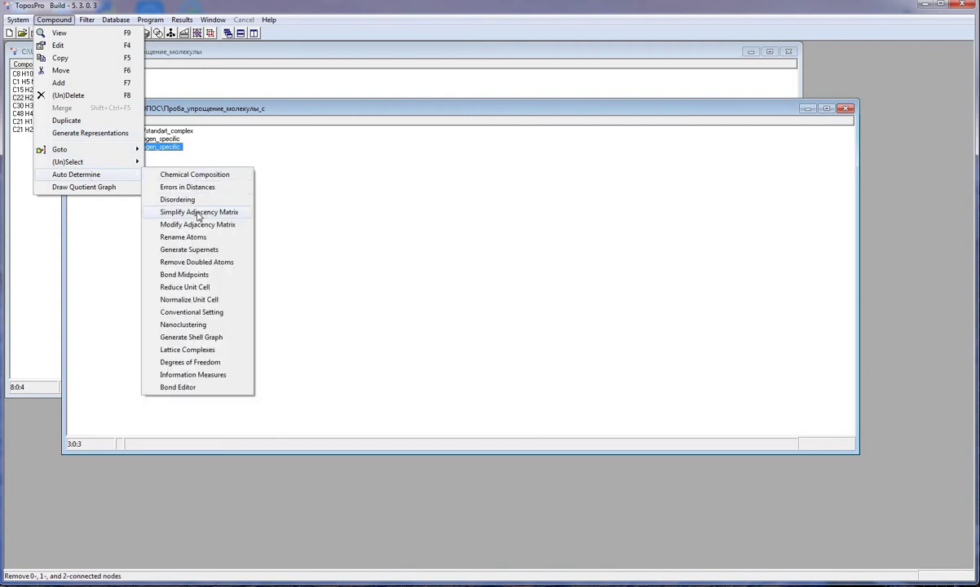
left_click(197, 212)
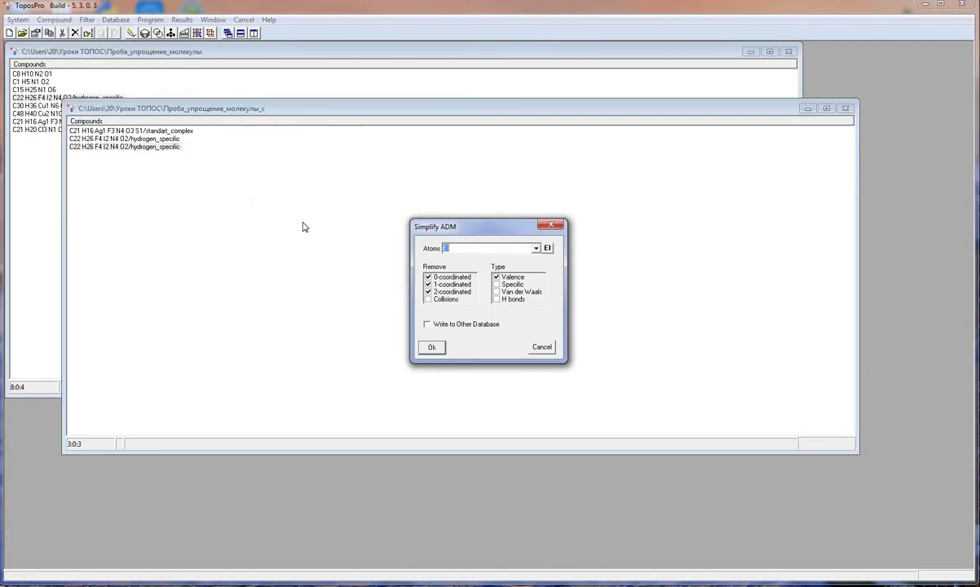
left_click(432, 347)
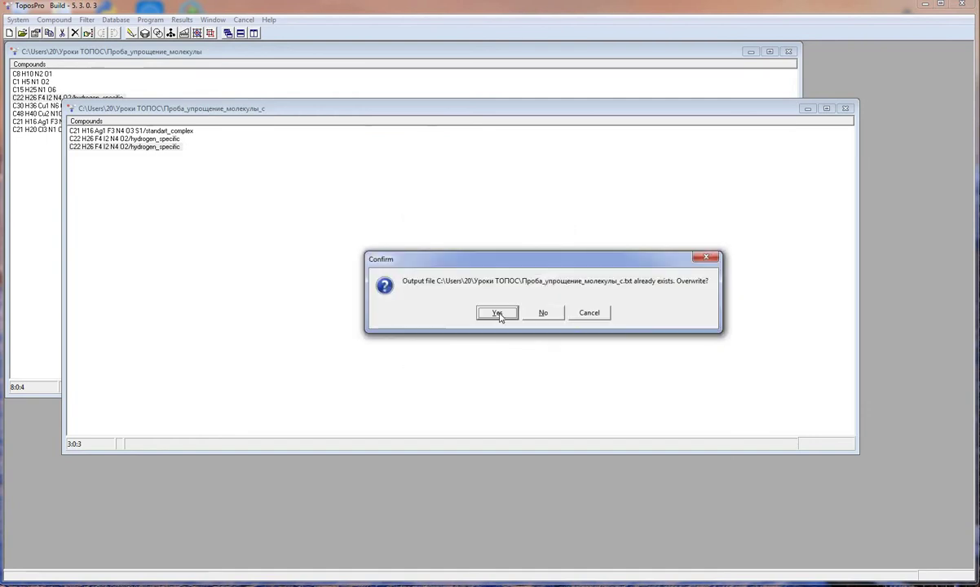
left_click(498, 313)
key("Return")
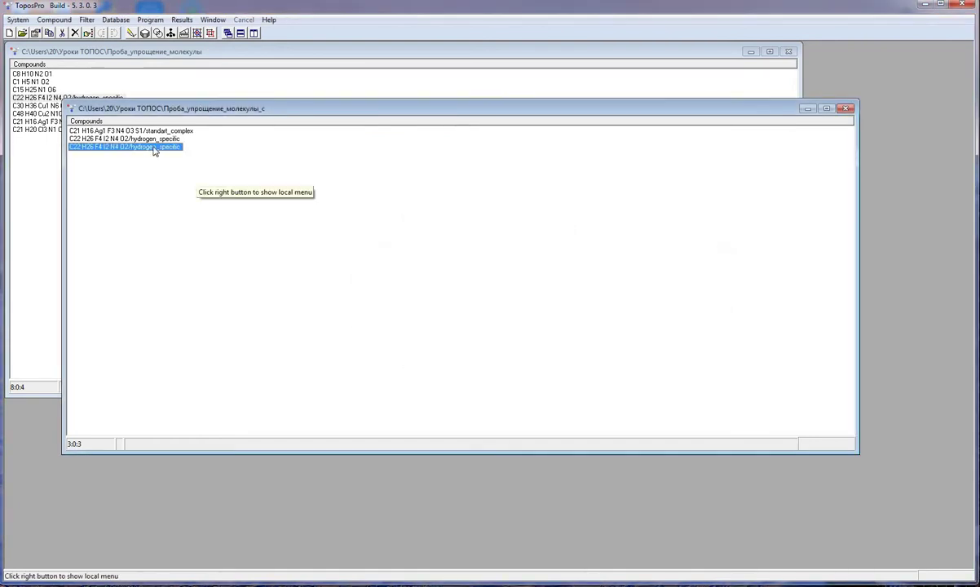
double_click(155, 149)
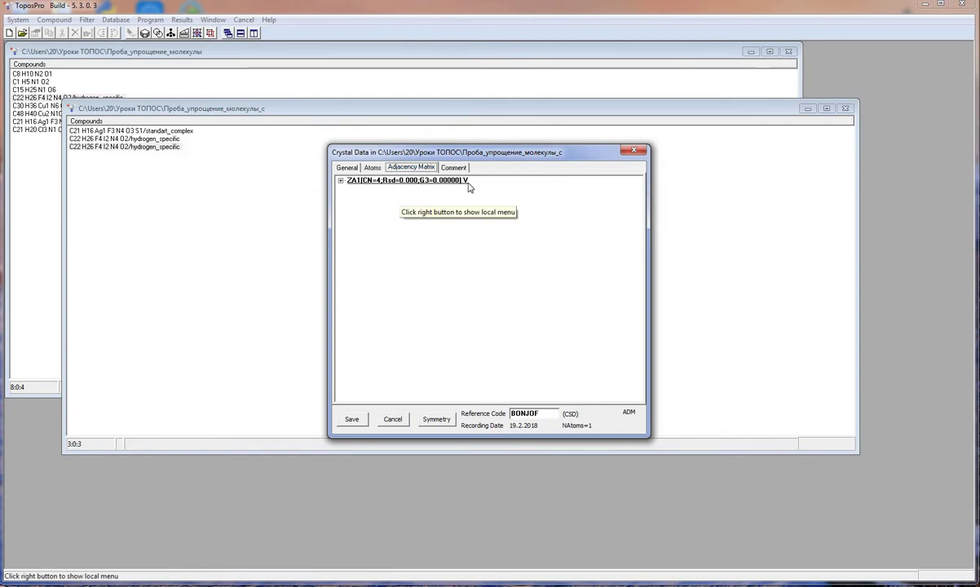
left_click(635, 152)
Classify the simplified hydrogen_specific net in ADS with simplification off, Classification enabled, H bonds set to None and ZA as the central atom
left_click(196, 32)
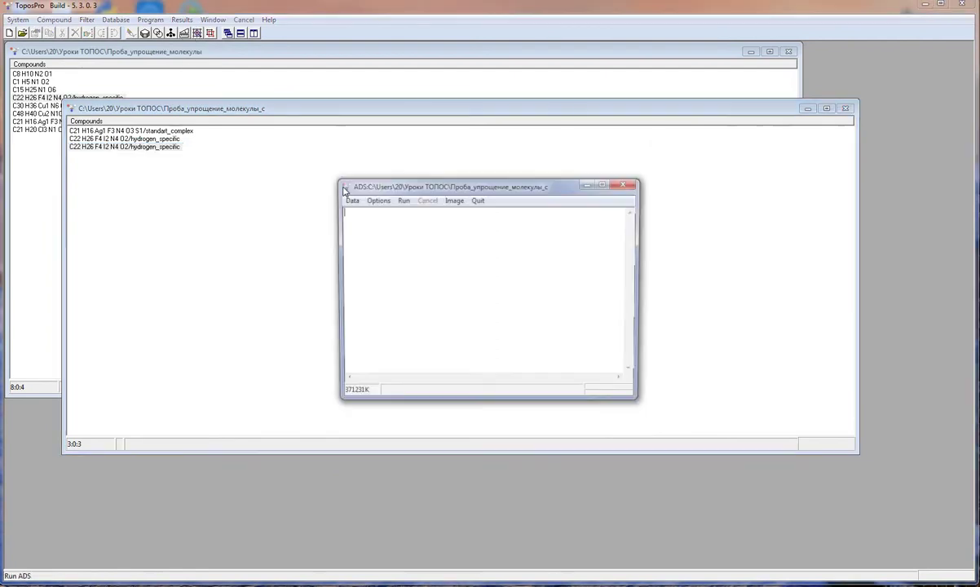
left_click(375, 201)
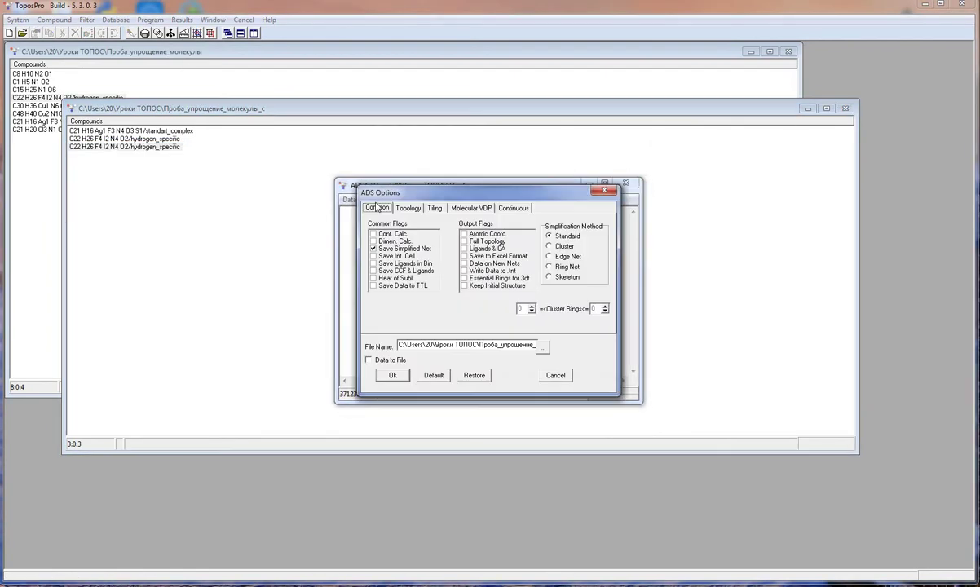
left_click(404, 210)
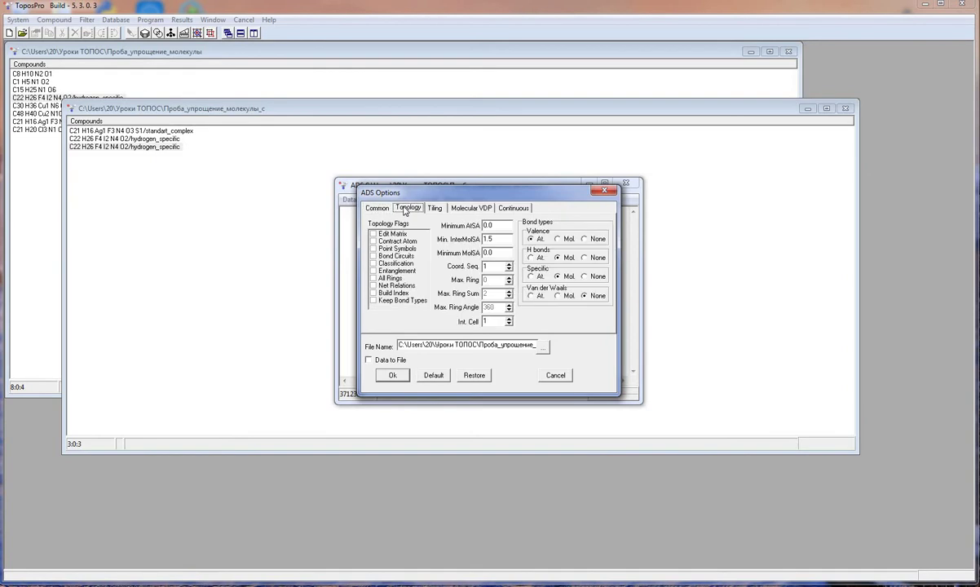
left_click(373, 263)
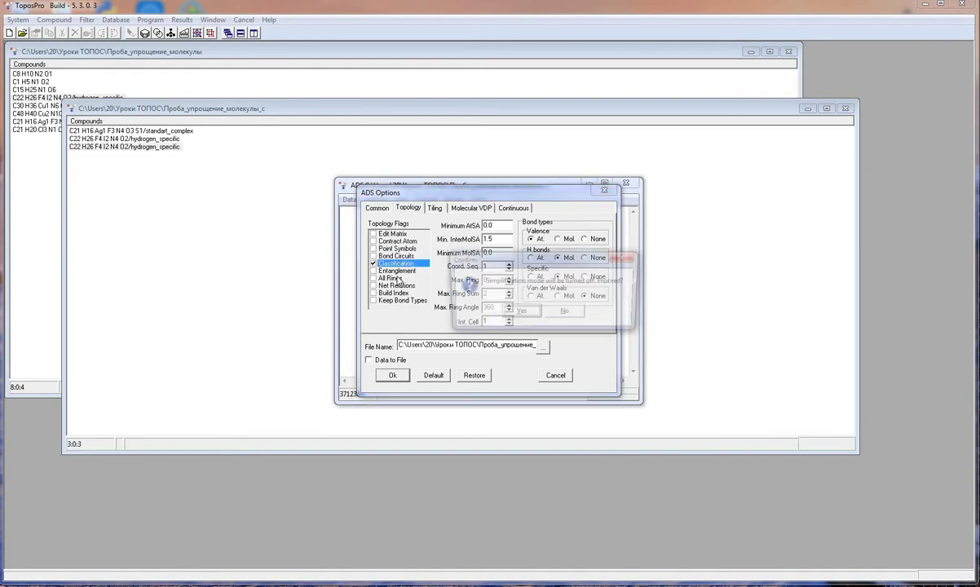
left_click(513, 318)
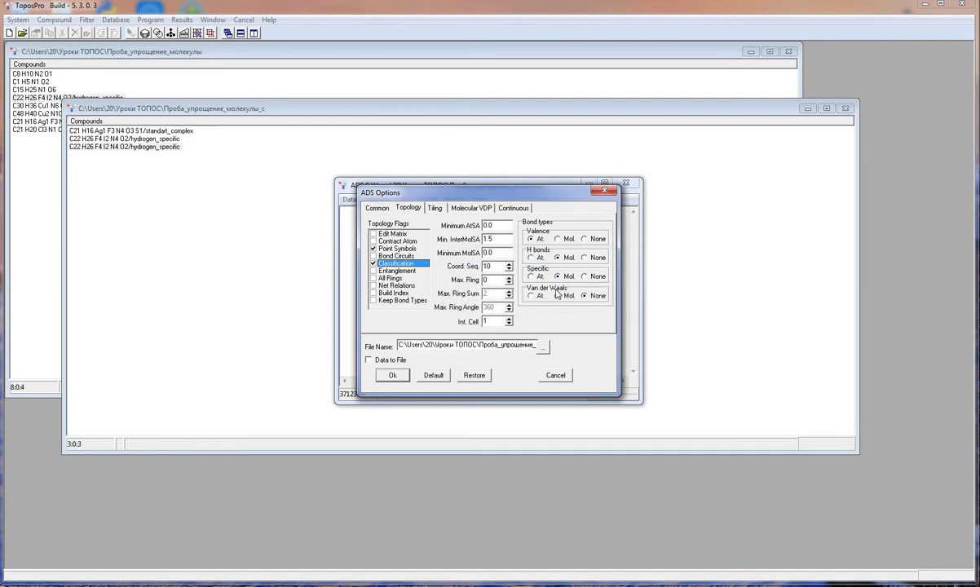
left_click(585, 257)
left_click(392, 375)
left_click(406, 203)
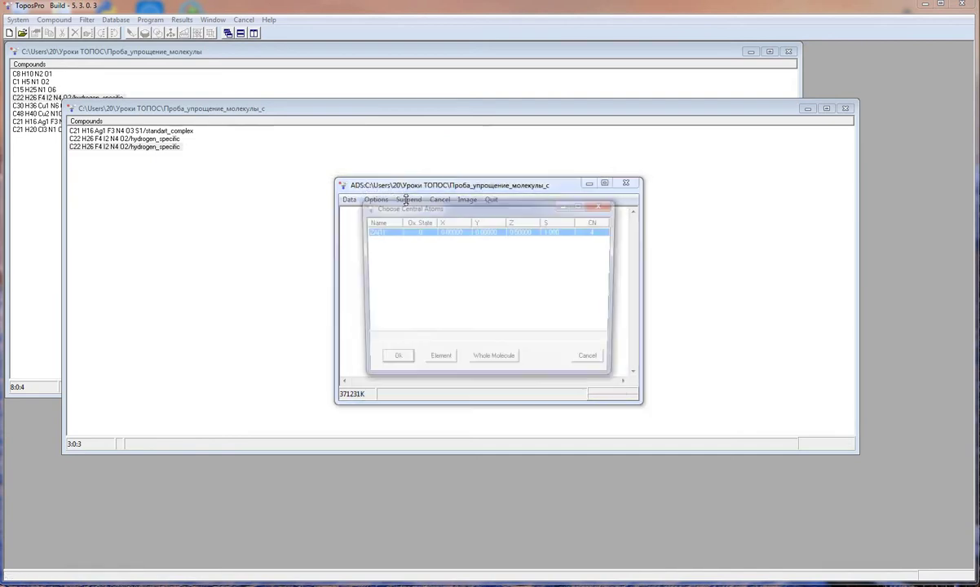
left_click(392, 362)
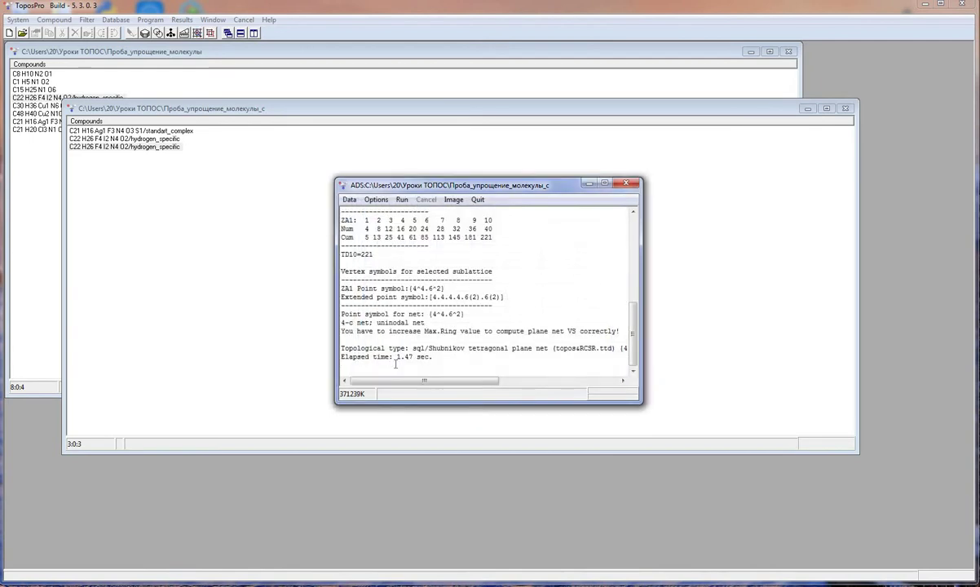
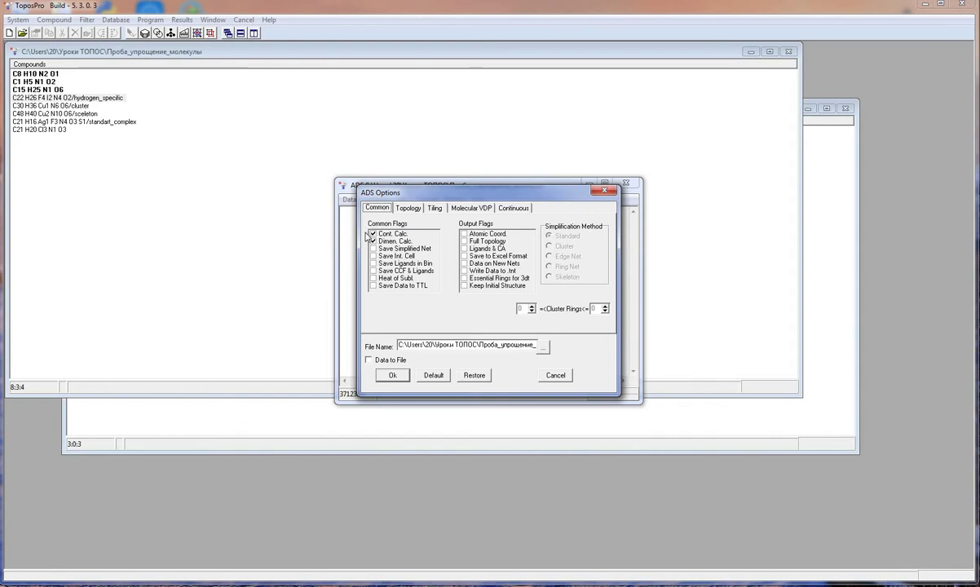
Configure ADS to save the simplified net with the Standard method, setting H bonds, Specific and Van der Waals bonds to Mol
left_click(373, 234)
left_click(373, 249)
left_click(521, 312)
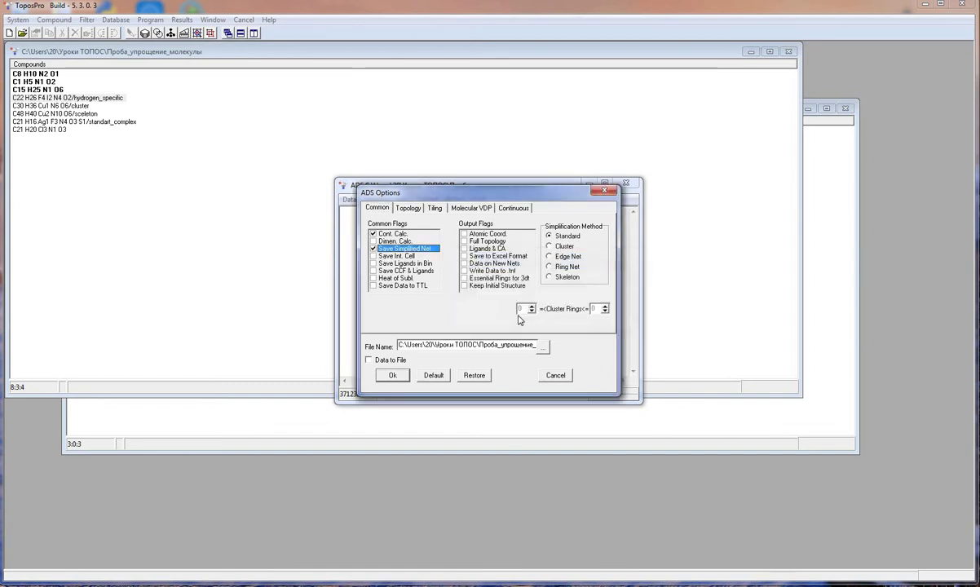
left_click(408, 208)
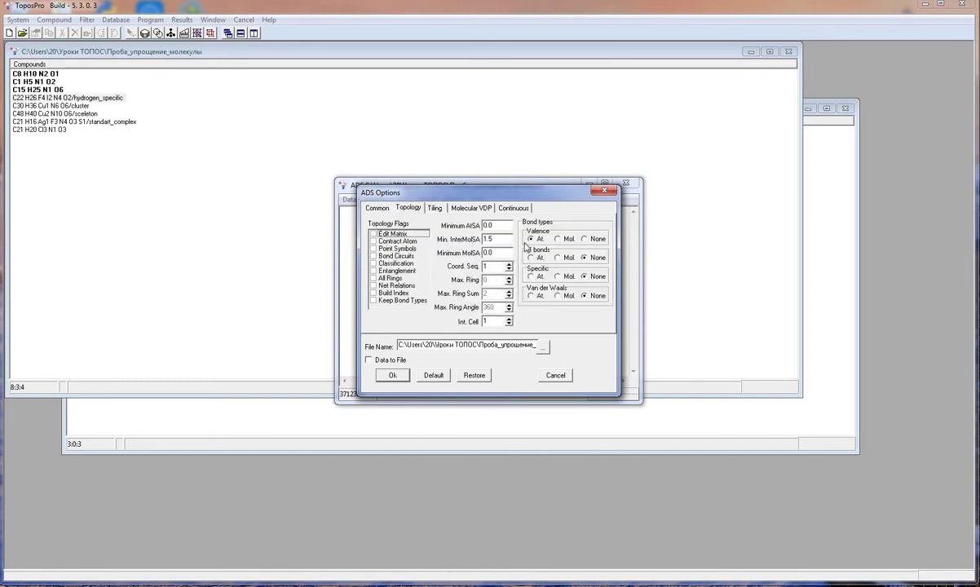
left_click(557, 257)
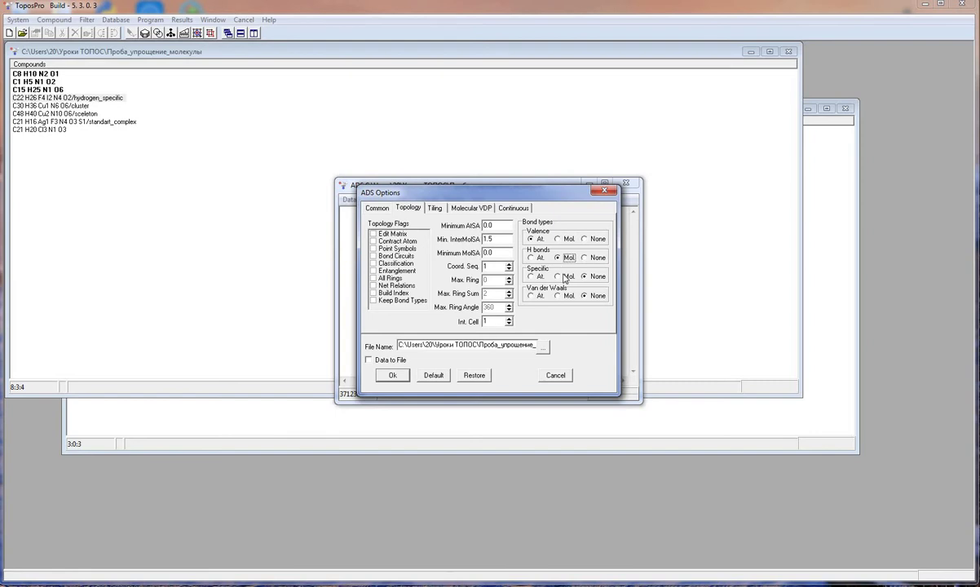
left_click(558, 276)
Clear the central atoms and run the simplification for the three selected molecular compounds, reloading the output database
left_click(525, 213)
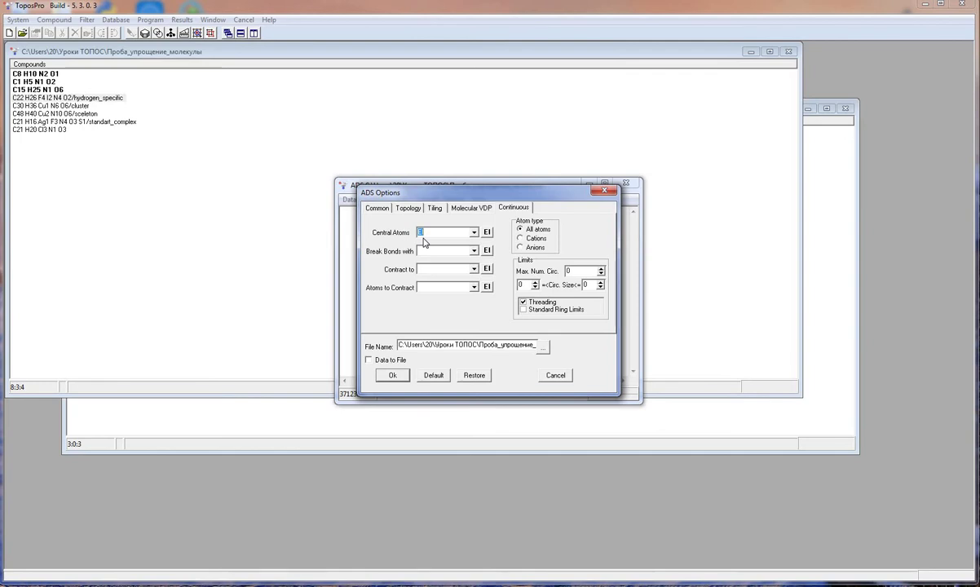
key("BackSpace")
left_click(392, 375)
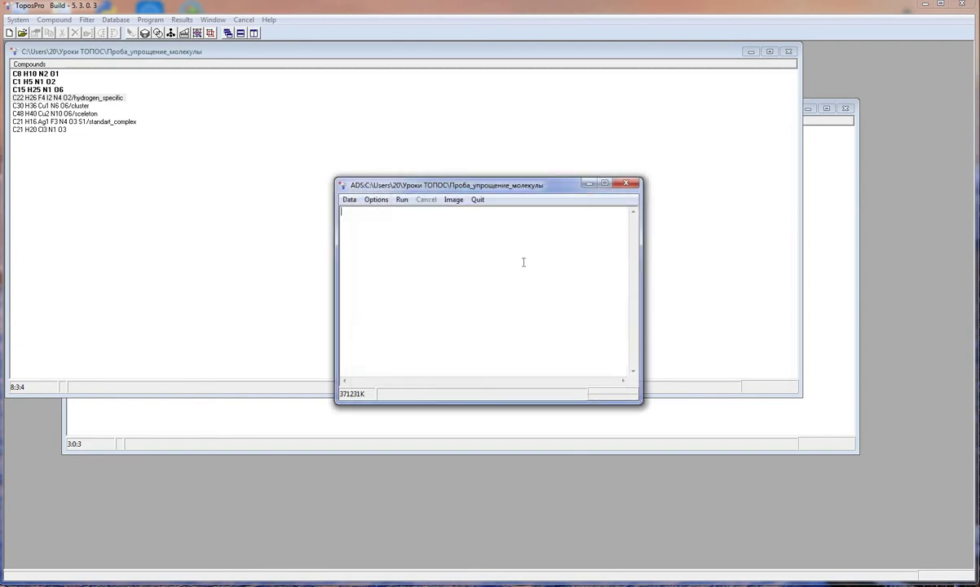
left_click(403, 200)
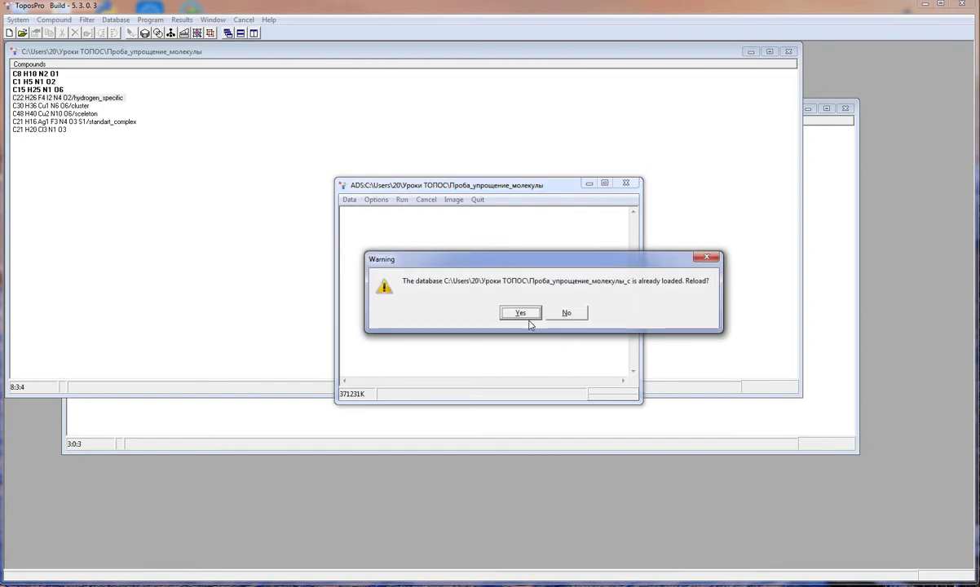
left_click(522, 313)
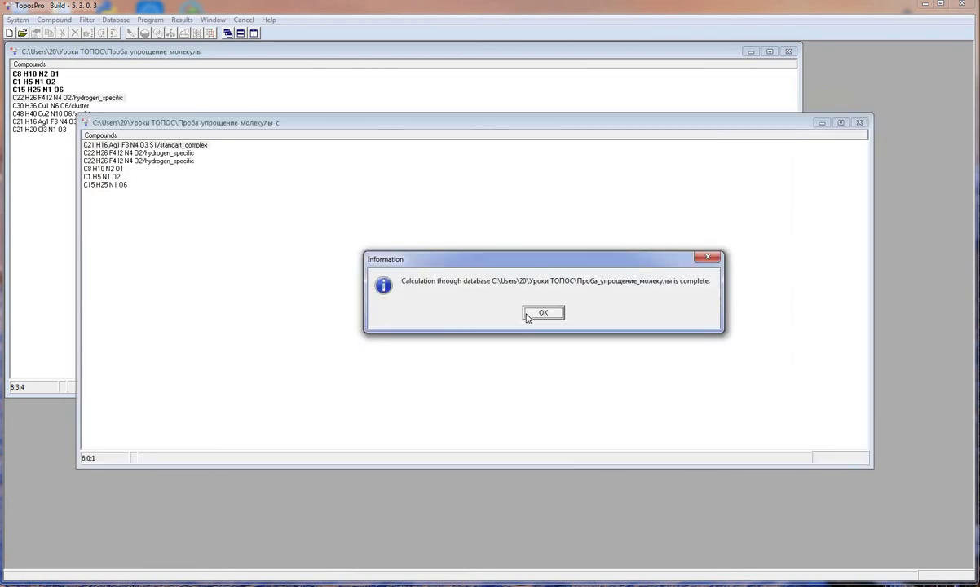
left_click(530, 313)
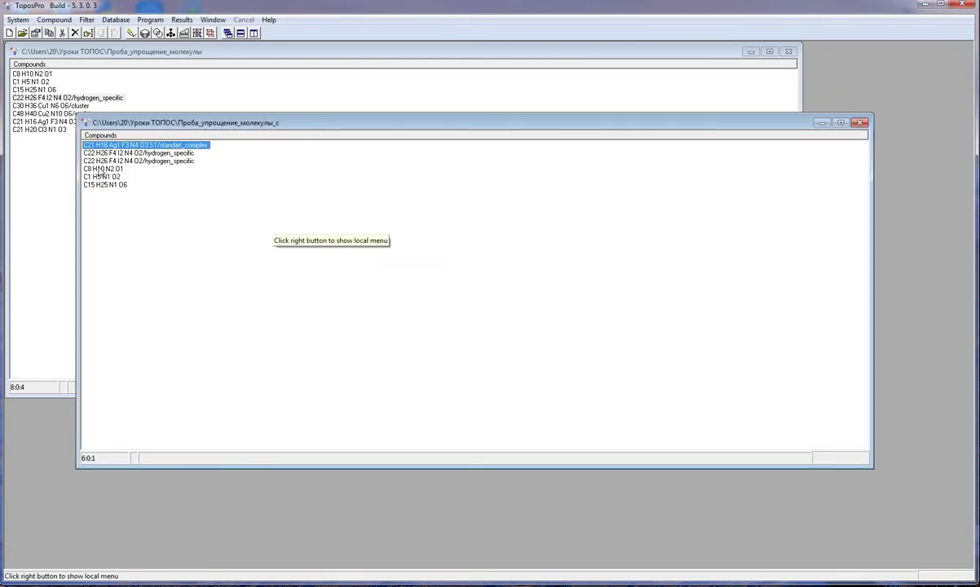
Check the coordination of the nodes in the adjacency matrices of the simplified molecular compounds, starting with C8 H10 N2 O1
double_click(98, 168)
left_click(411, 168)
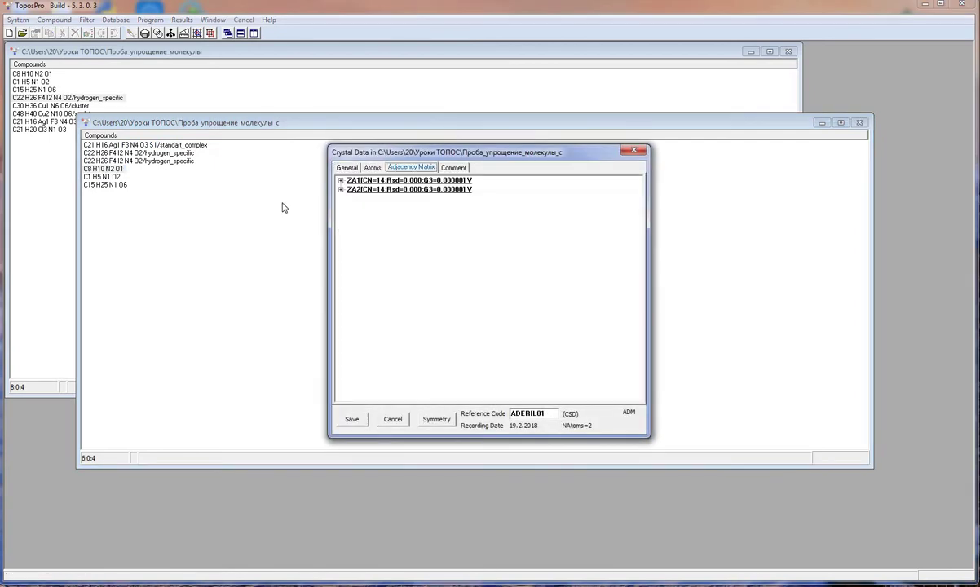
double_click(111, 183)
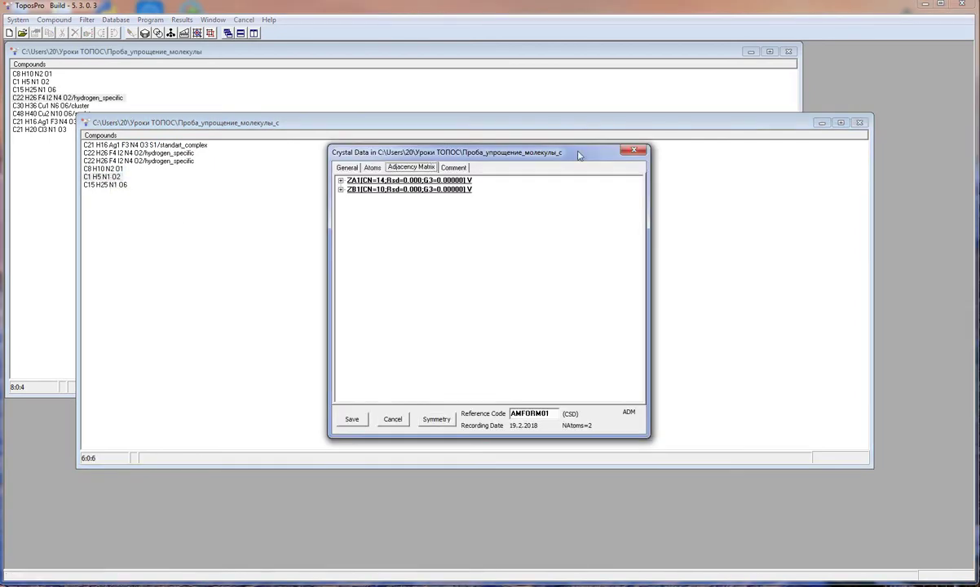
left_click(633, 152)
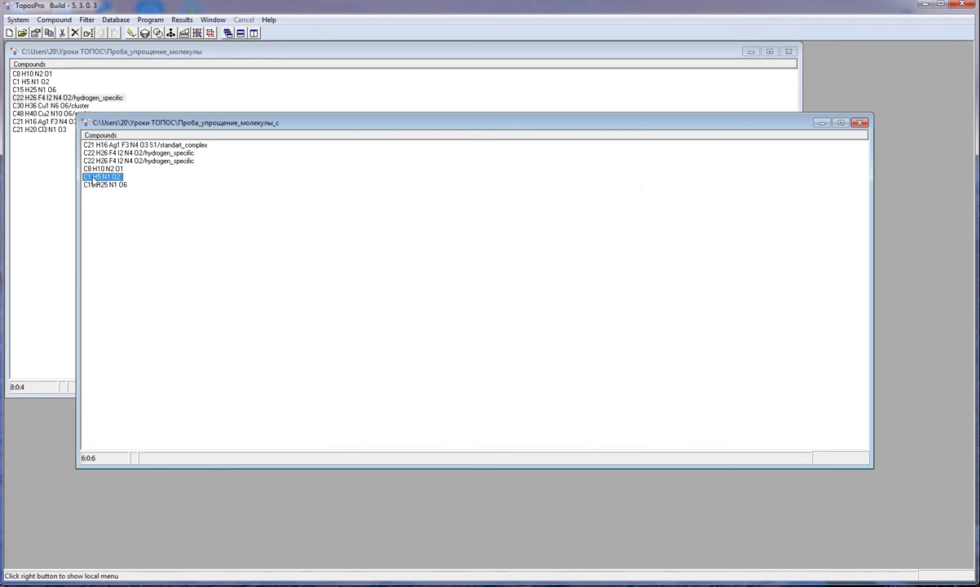
Simplify the adjacency matrices of the three simplified molecular entries by removing 0-, 1- and 2-coordinated nodes over valence bonds, overwriting the report file
key("shift+Down")
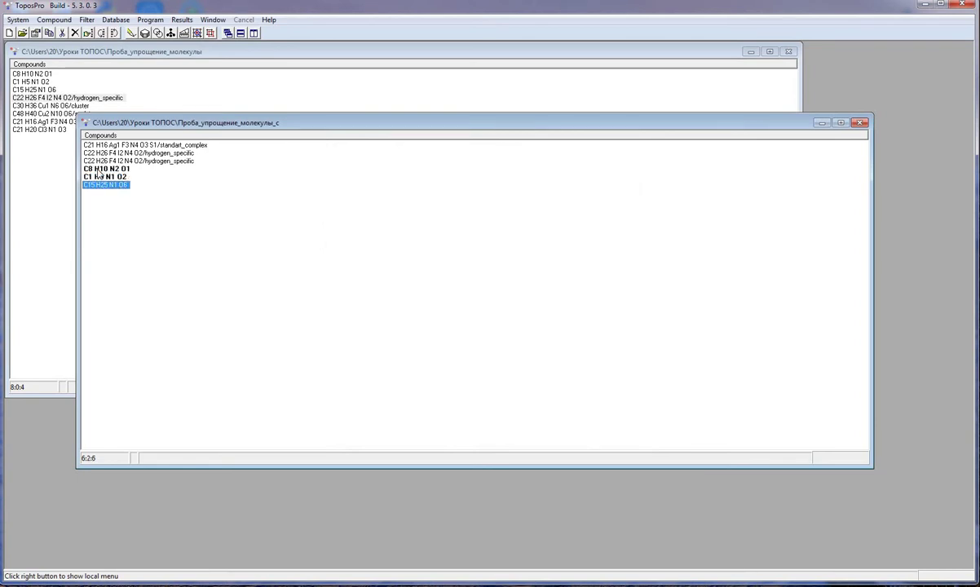
left_click(54, 20)
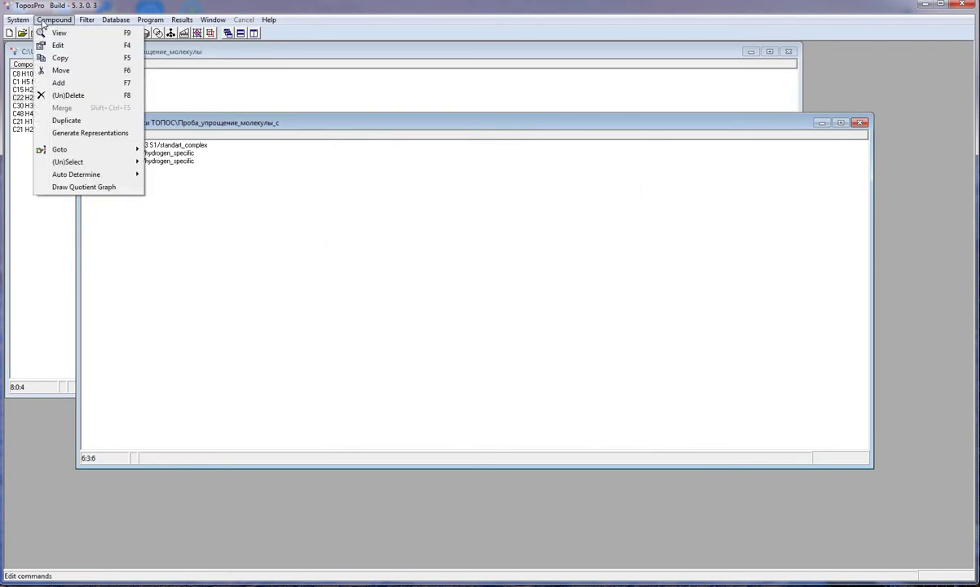
mouse_move(81, 174)
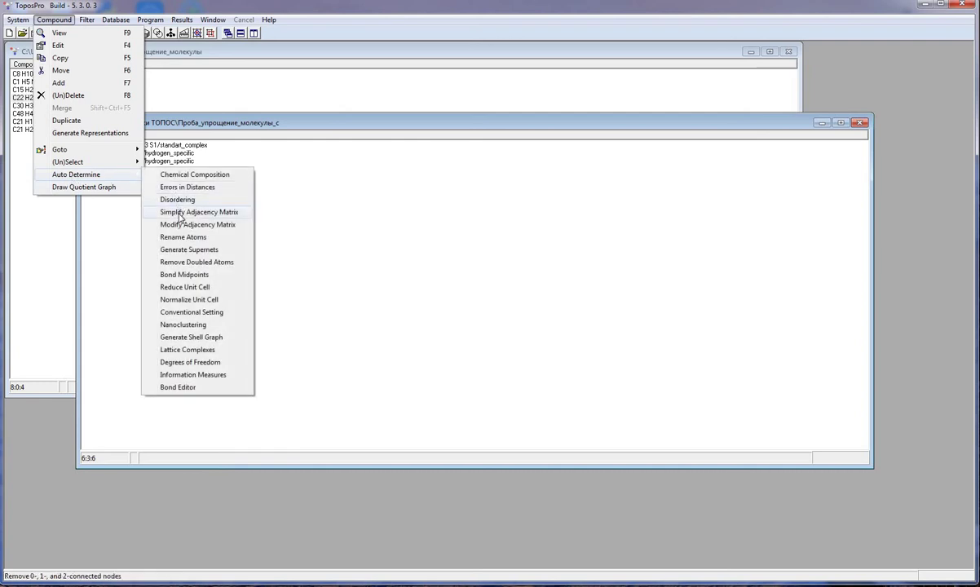
left_click(180, 214)
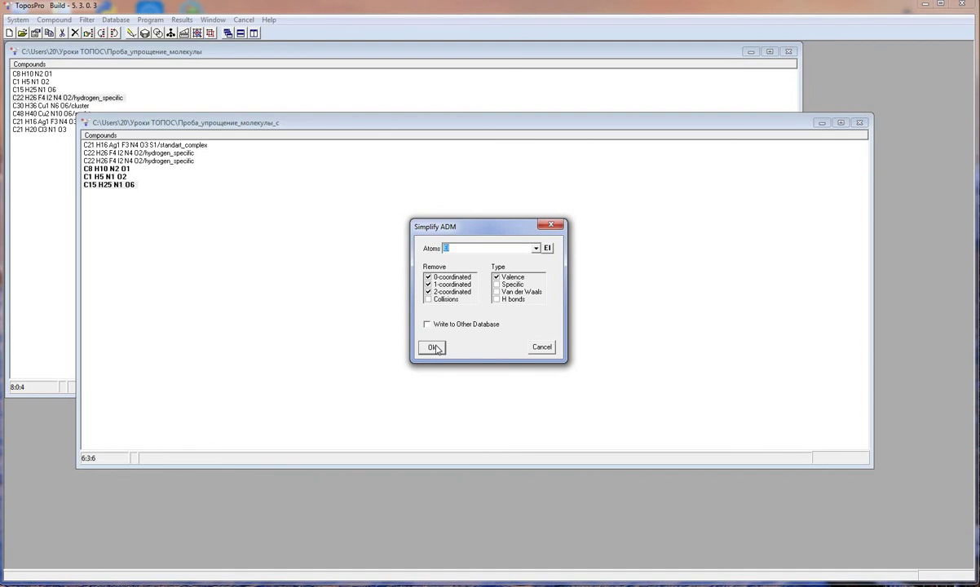
left_click(436, 349)
left_click(501, 313)
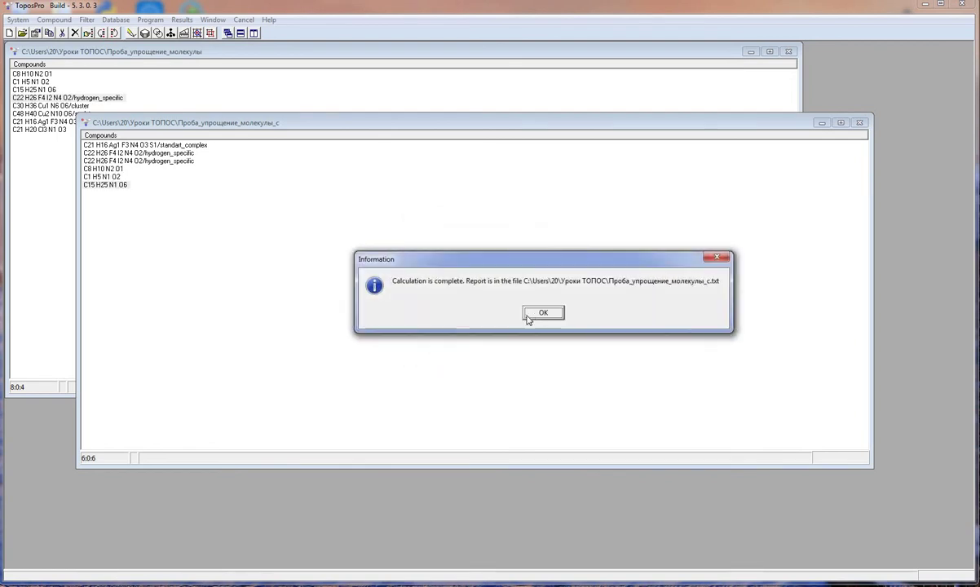
left_click(542, 313)
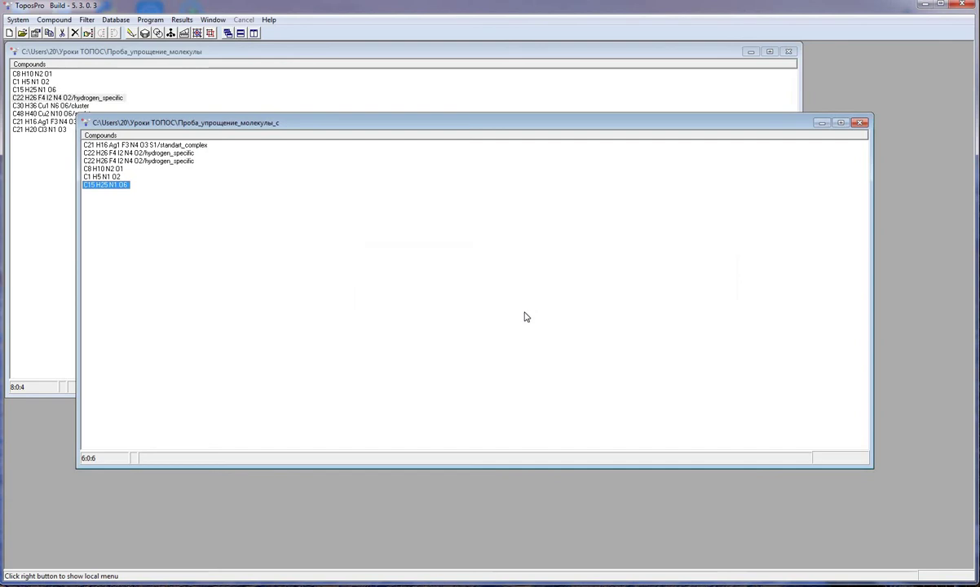
Classify the three simplified molecular nets together in ADS with Classification enabled, simplification mode off and all elements as central atoms
left_click(94, 169)
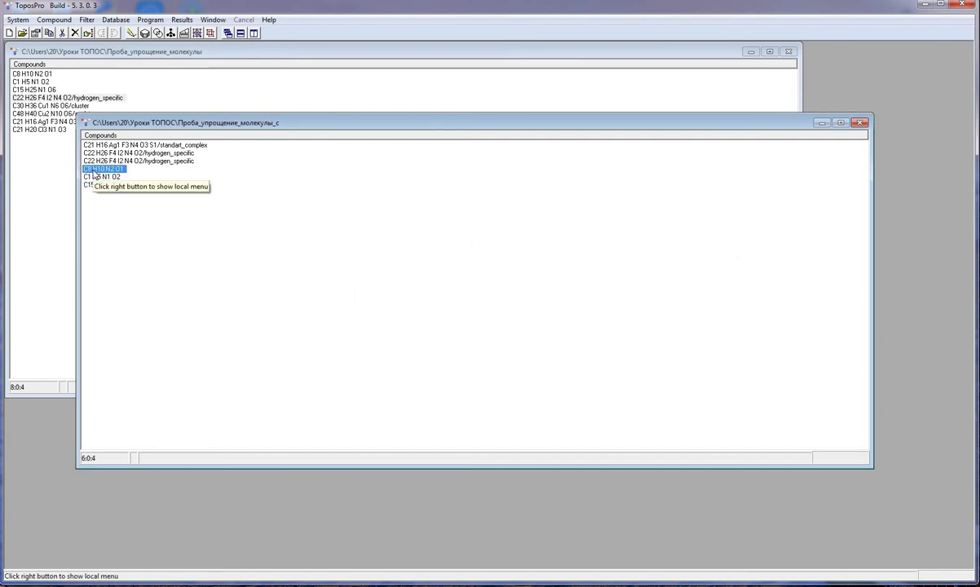
key("shift+Down")
key("shift+Down")
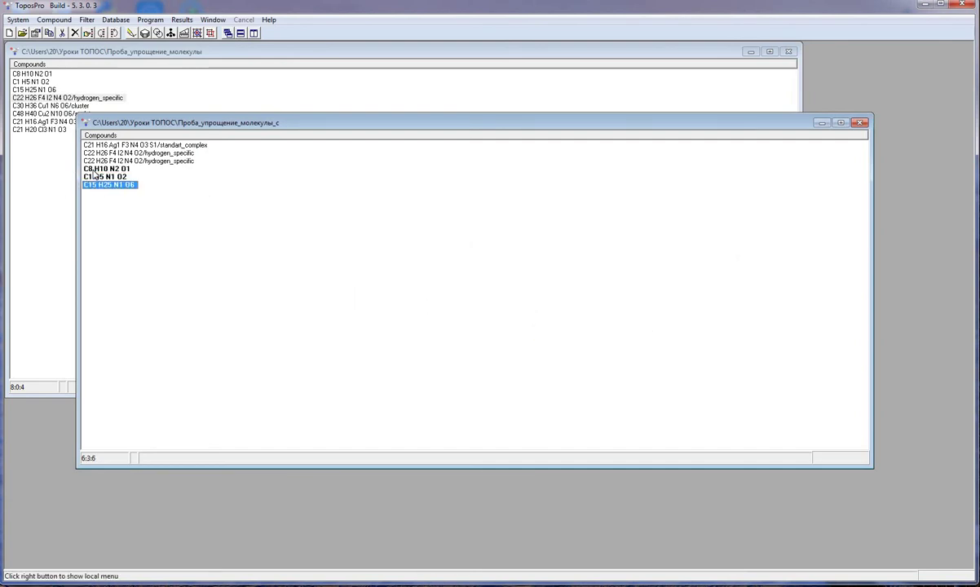
left_click(184, 32)
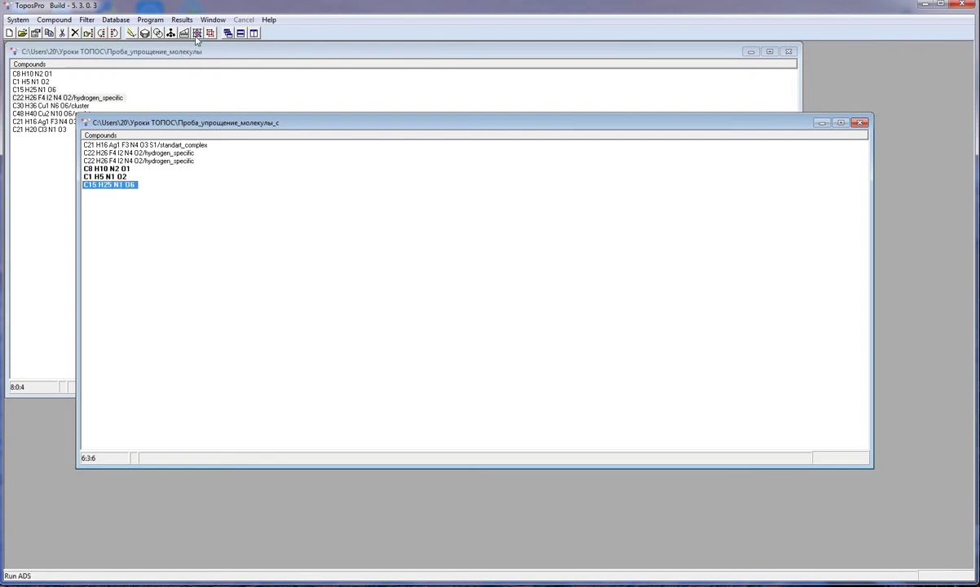
left_click(376, 200)
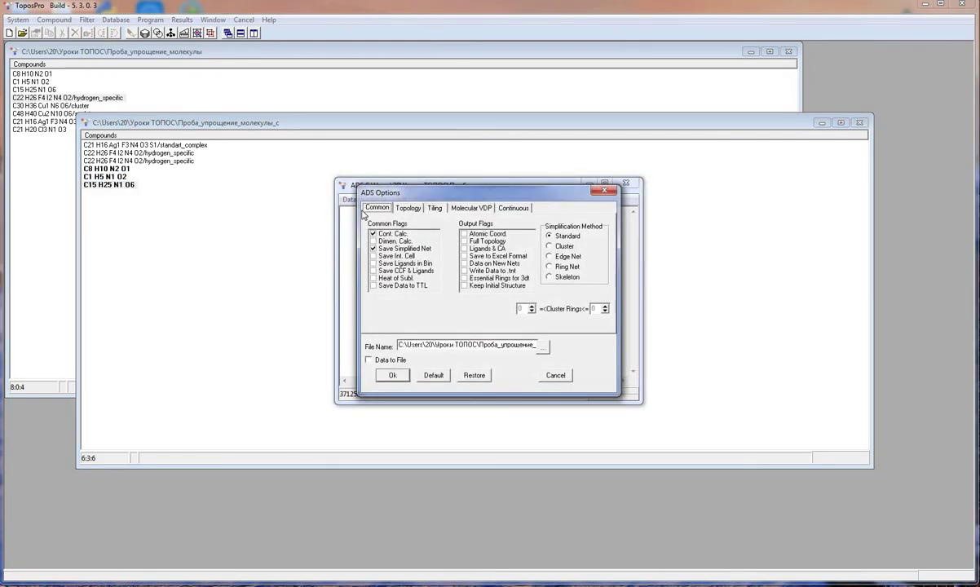
left_click(409, 208)
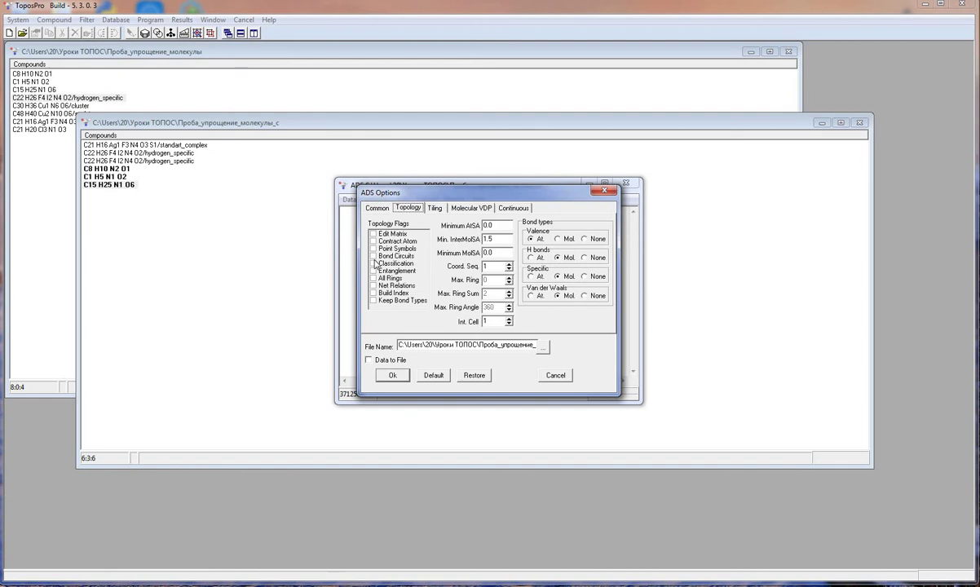
left_click(373, 263)
left_click(519, 312)
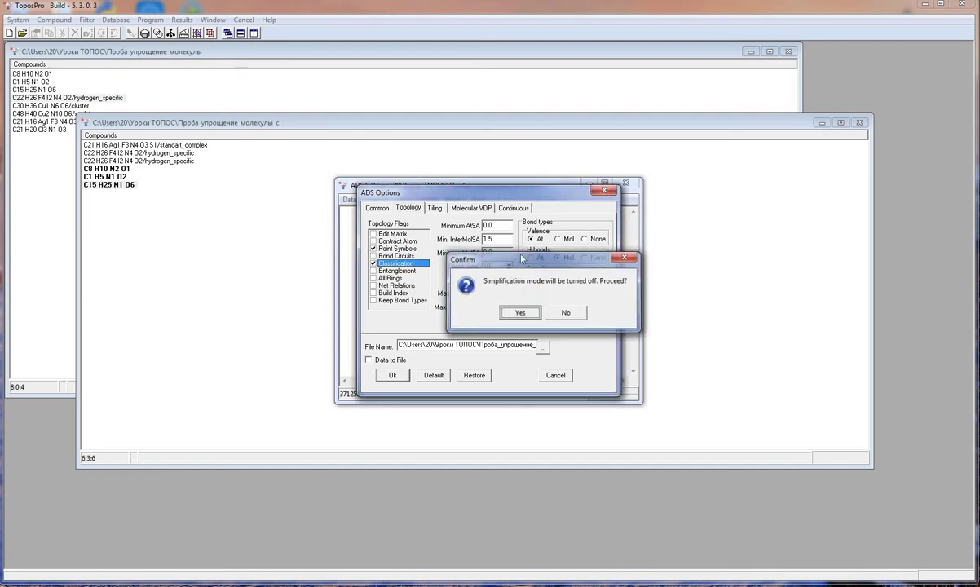
left_click(514, 208)
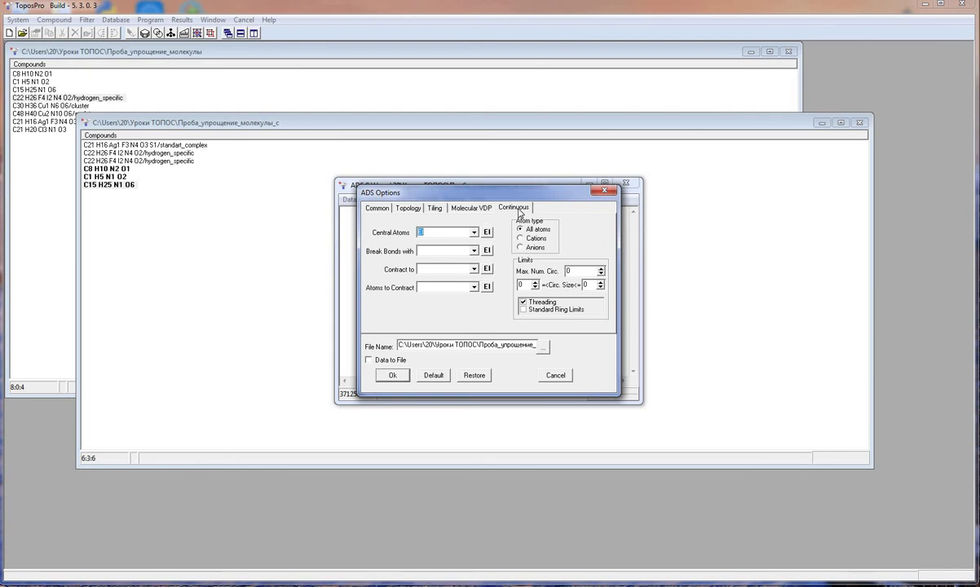
left_click(390, 376)
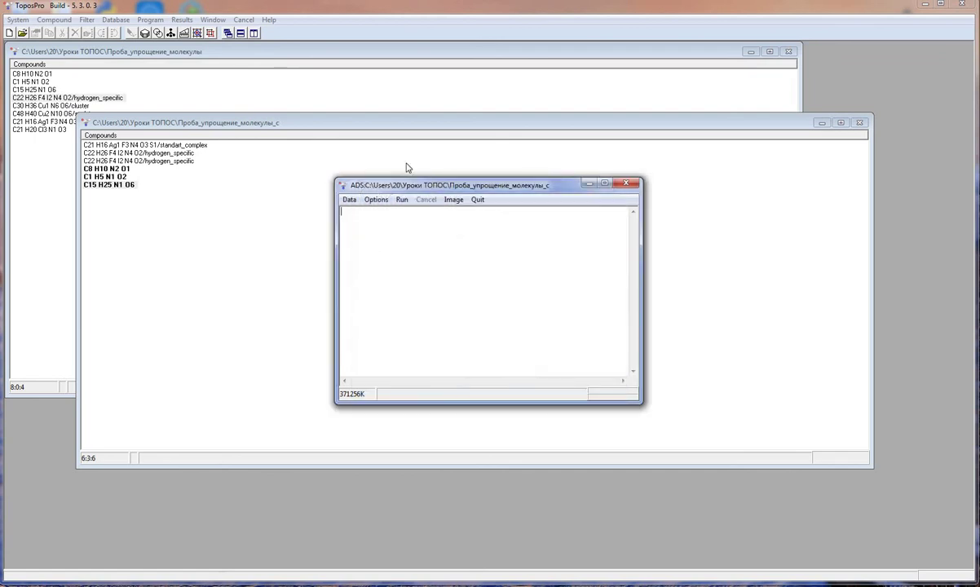
left_click(401, 200)
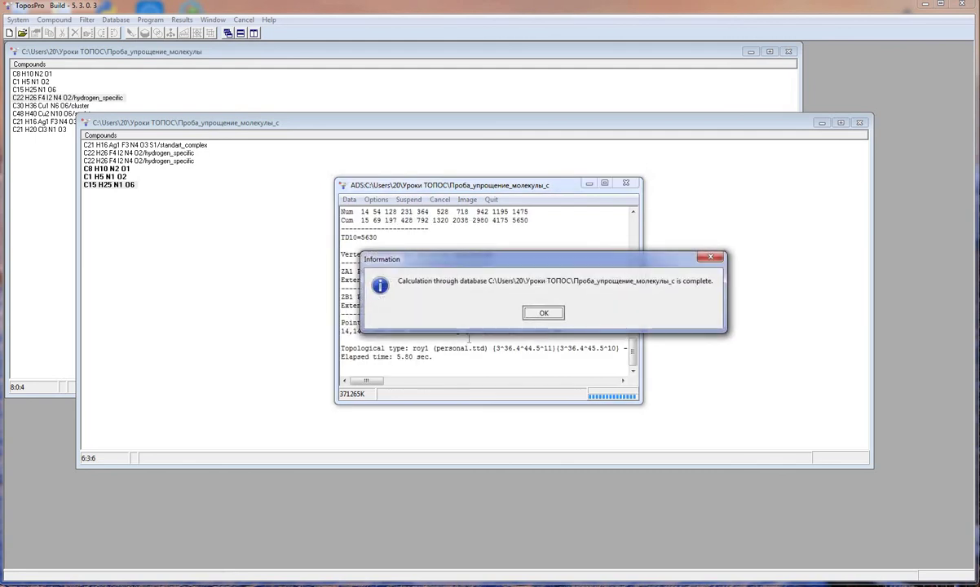
key("Return")
Review the point symbols and topological type reported for each of the three molecular nets
scroll(465, 339, "up", 10)
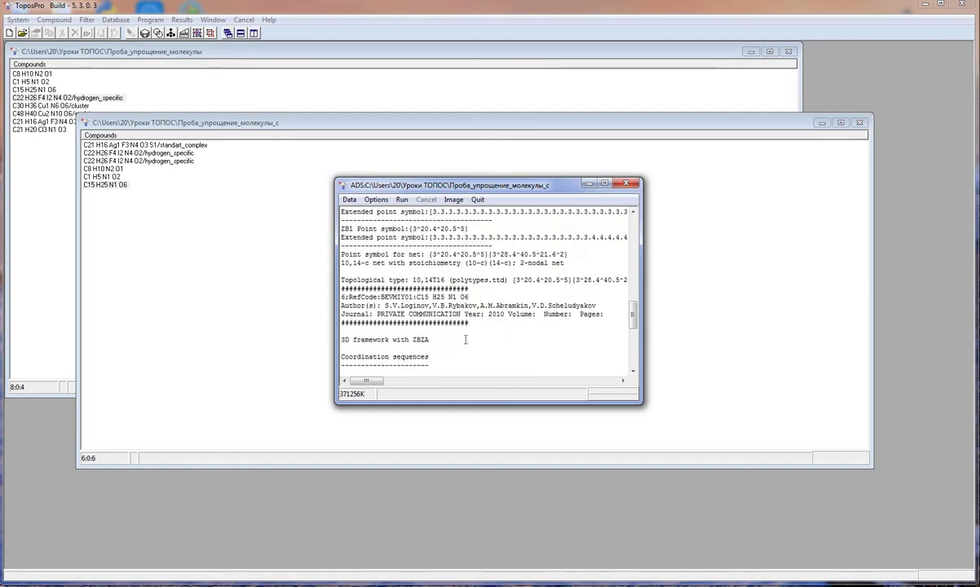
scroll(466, 340, "up", 10)
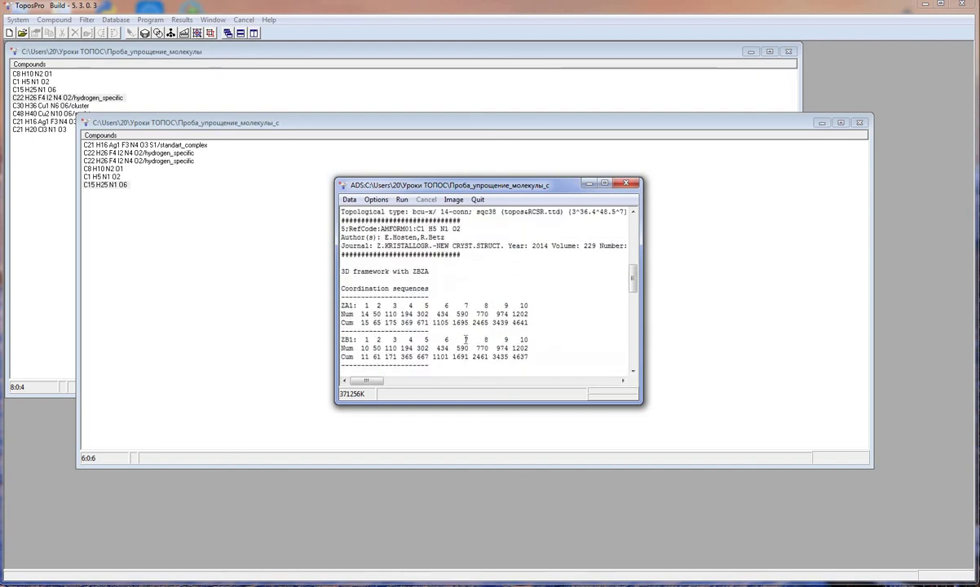
scroll(466, 339, "up", 3)
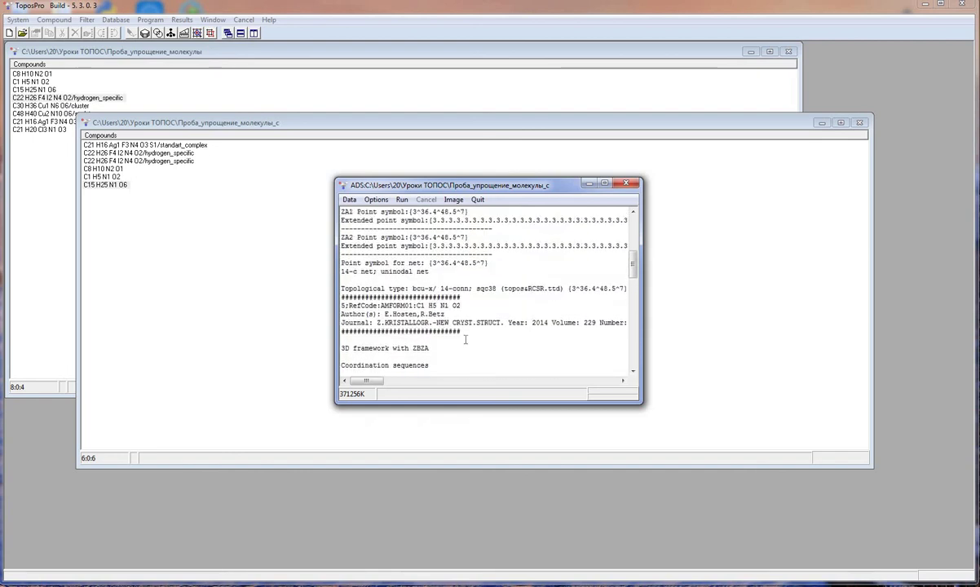
scroll(466, 340, "up", 8)
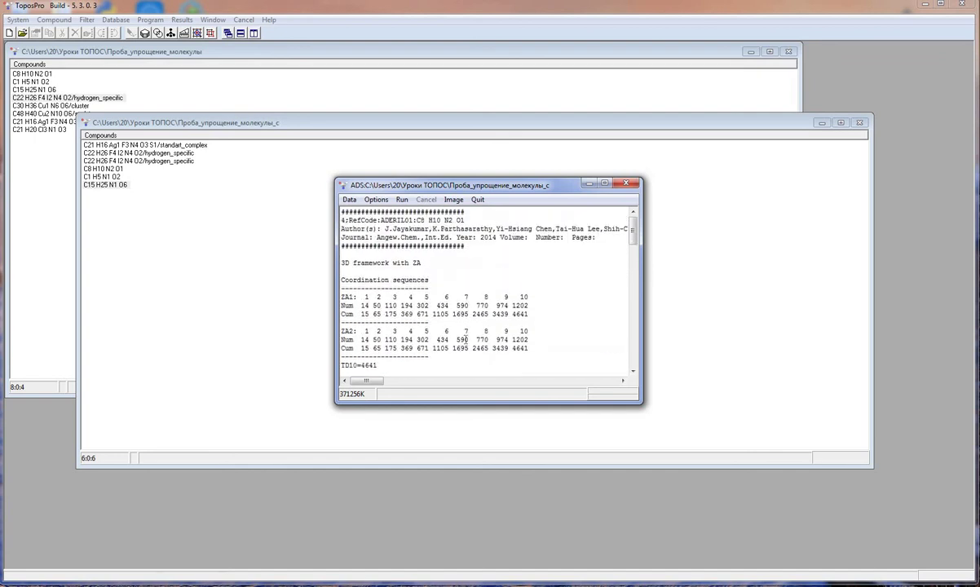